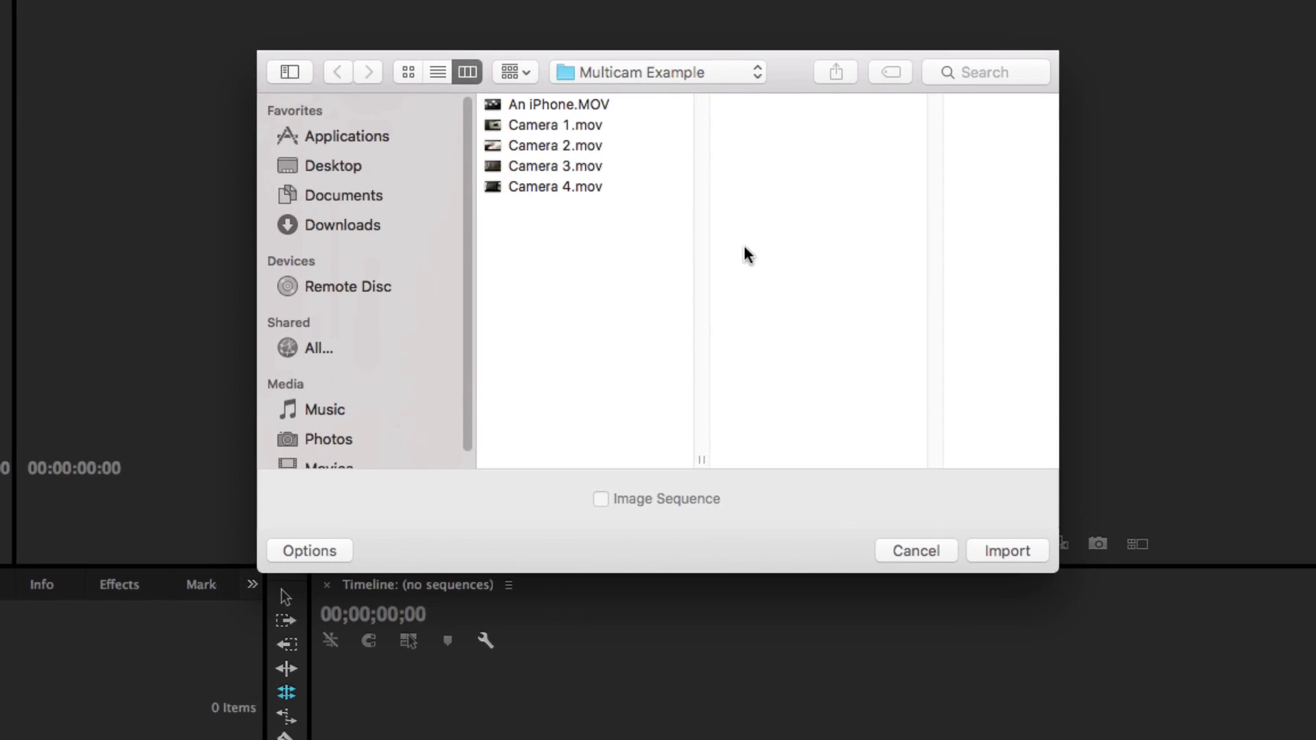
- Import An iPhone.MOV and Camera 1.mov through Camera 4.mov from the Multicam Example folder
click(632, 215)
shift+click(582, 122)
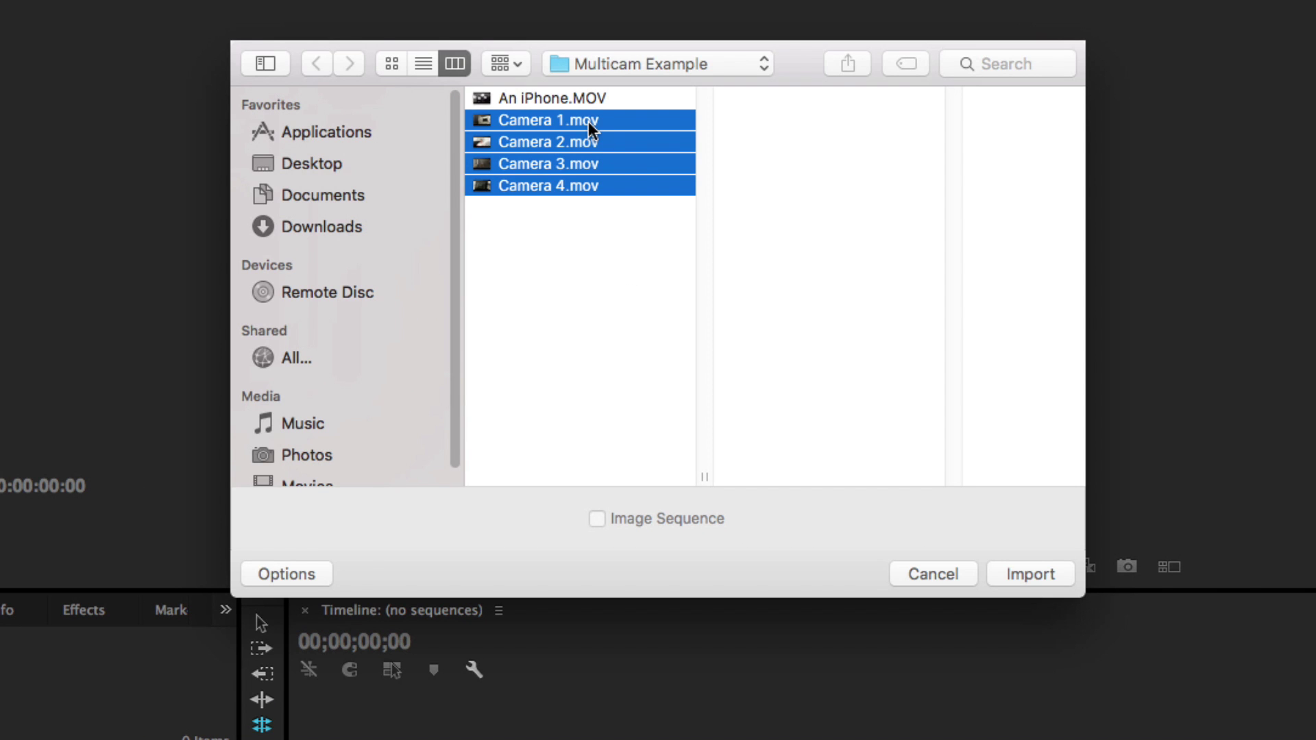
shift+click(583, 101)
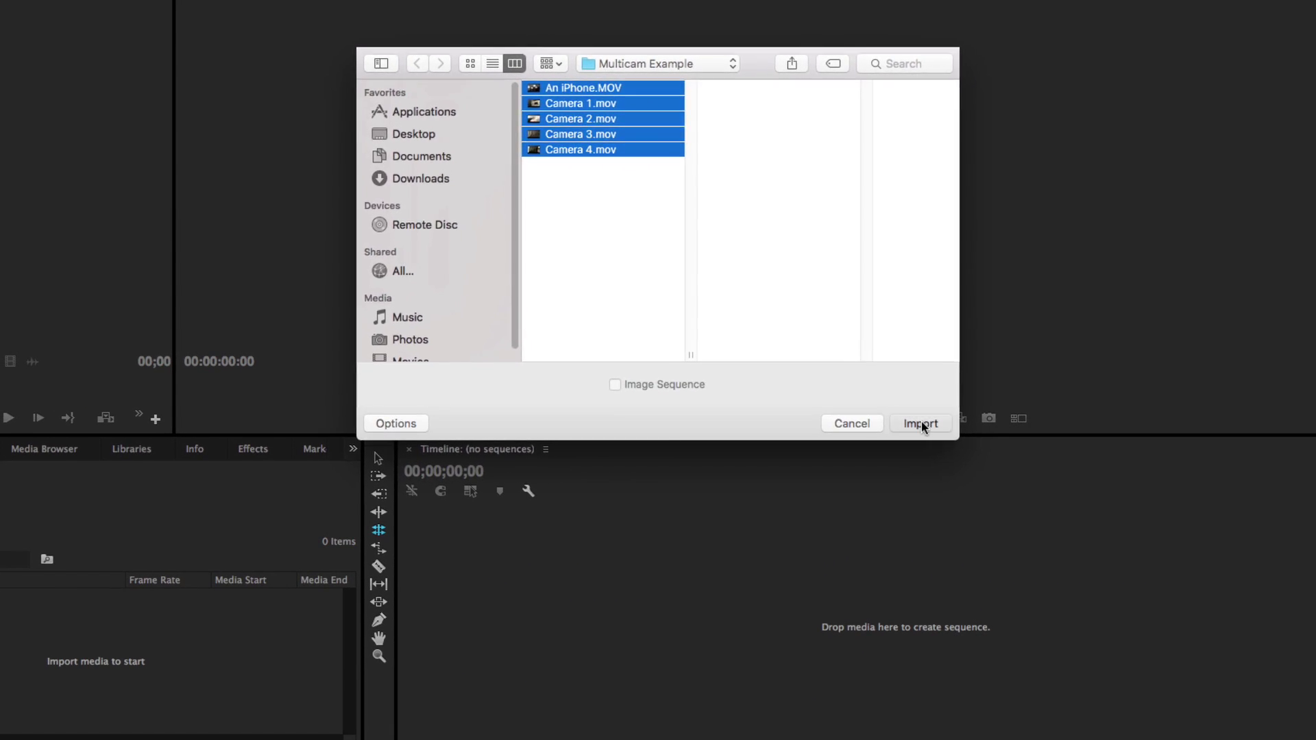
click(1031, 573)
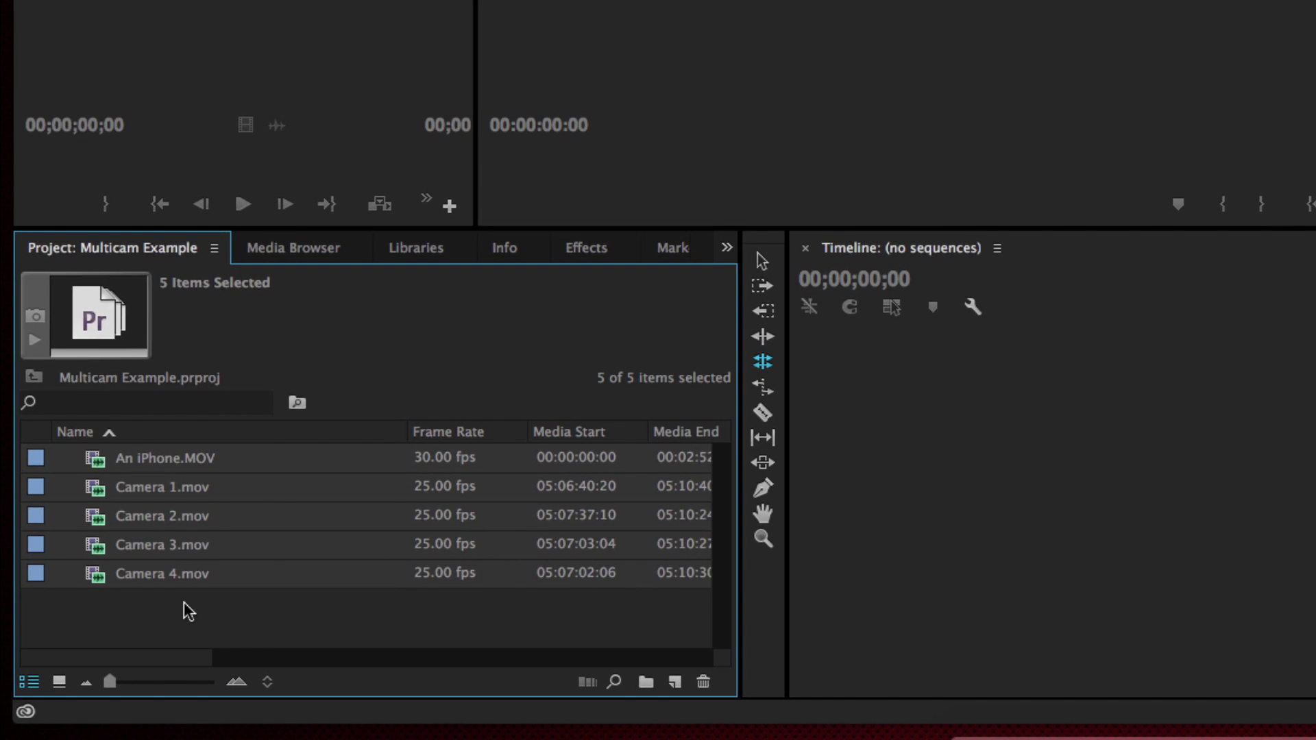
- Create a multi-camera source sequence from all five imported clips, synchronised by audio, with the audio sequence settings on All Cameras
click(184, 603)
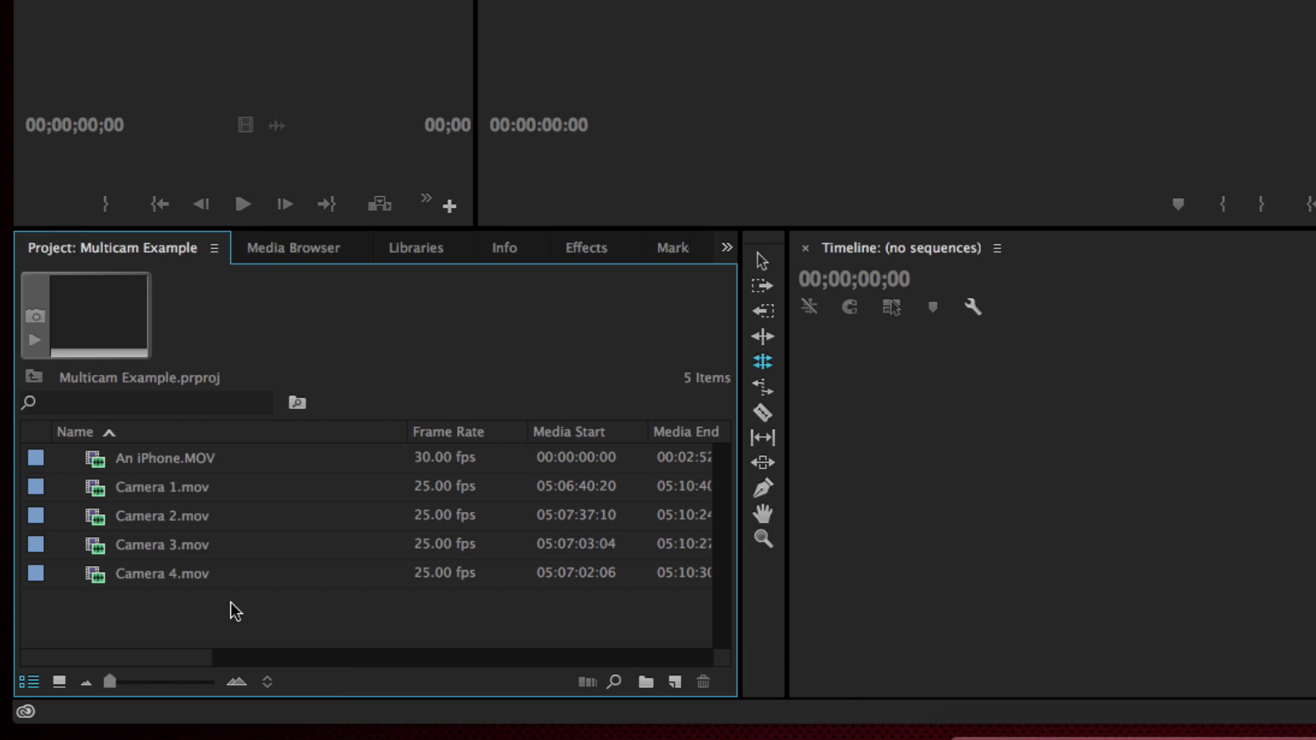
click(165, 574)
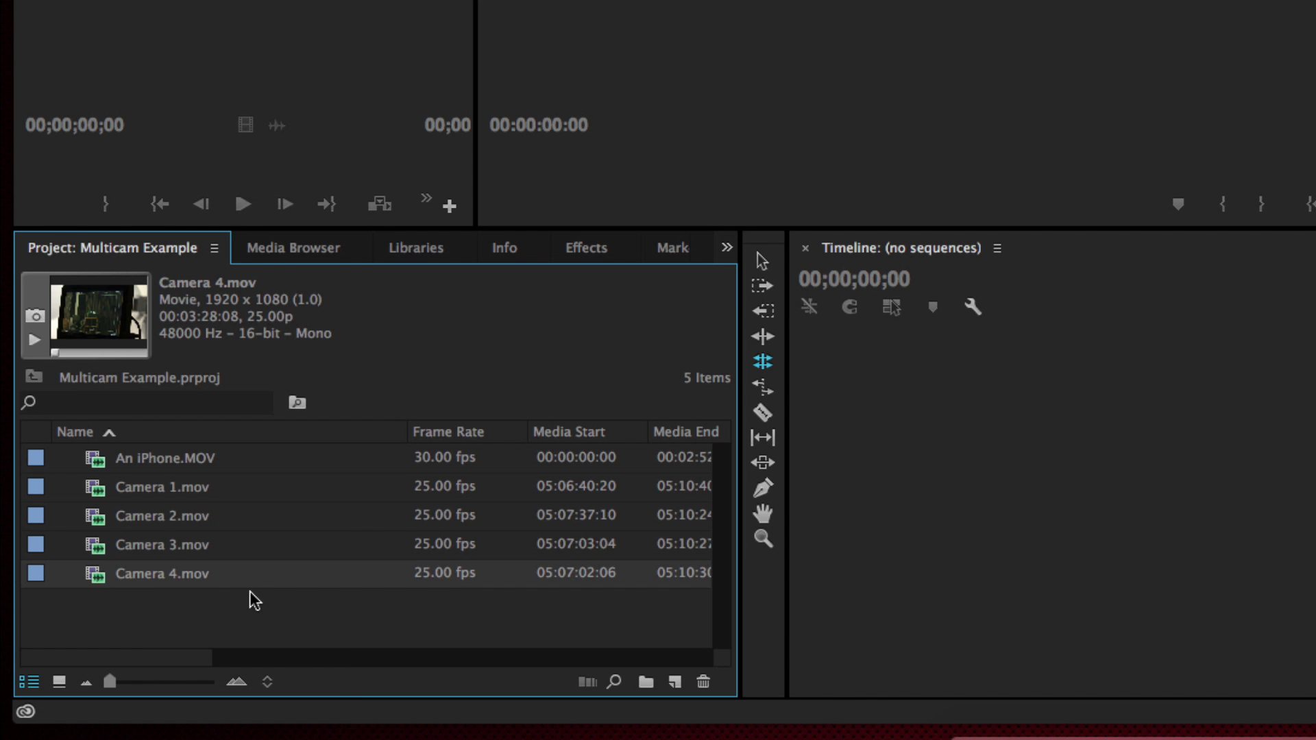
shift+click(147, 456)
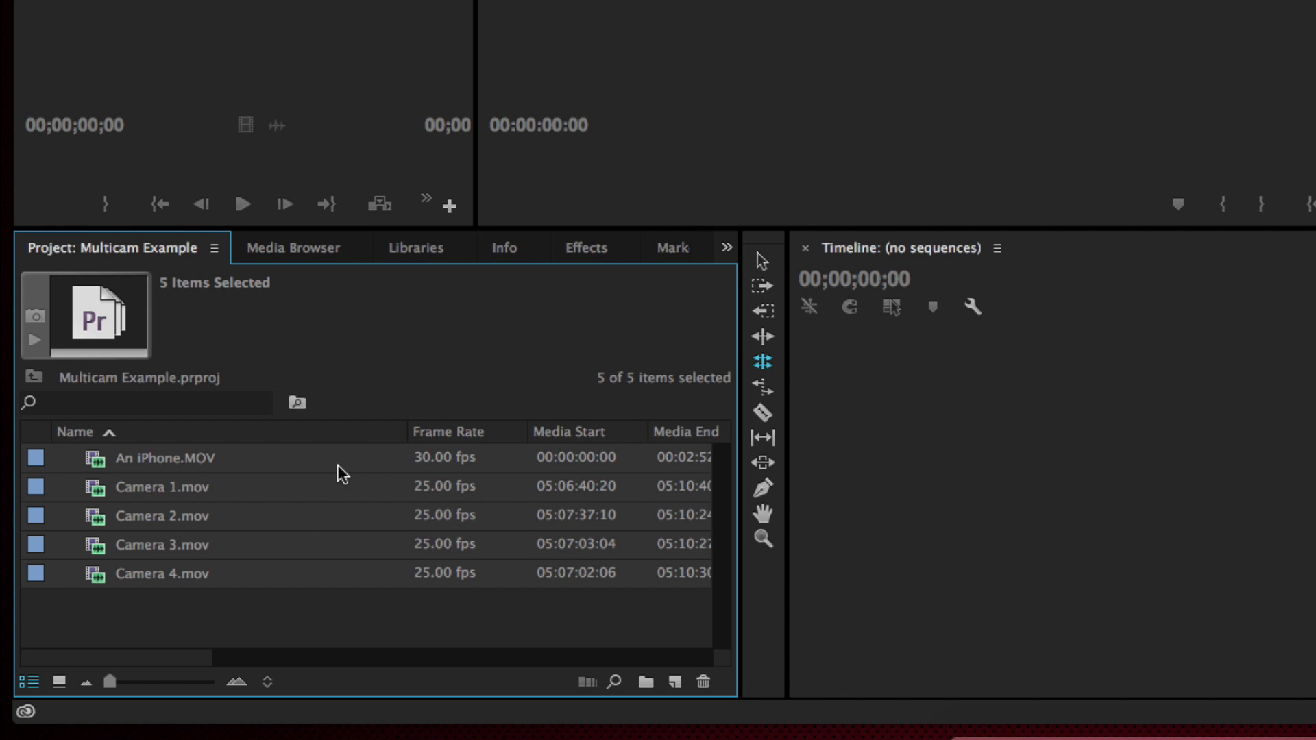
right_click(201, 550)
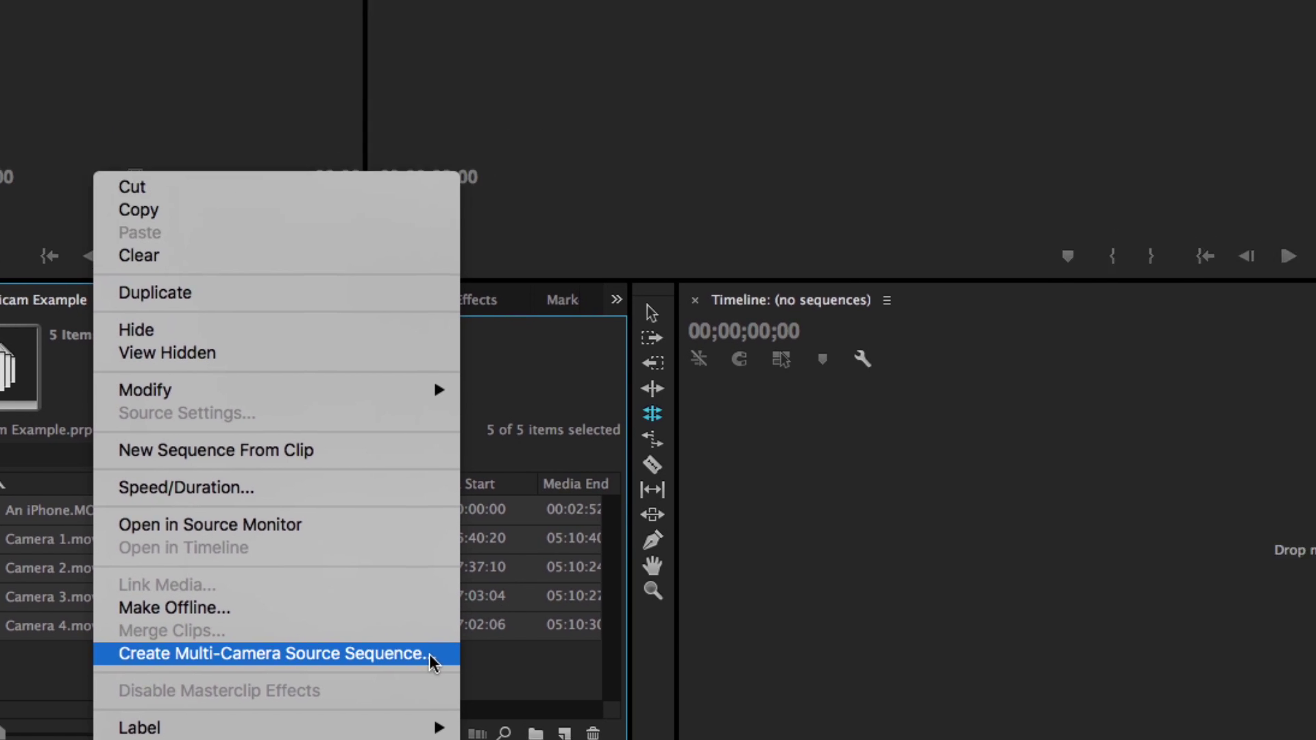
click(433, 658)
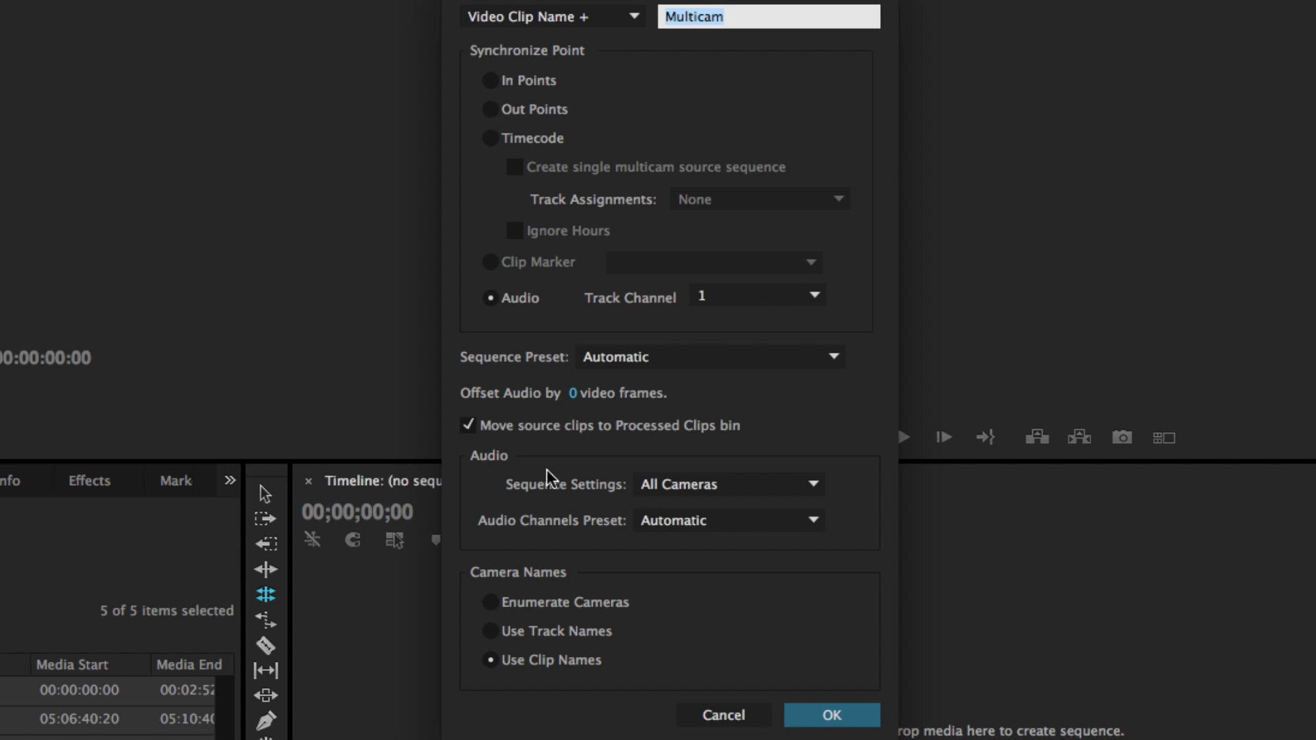
click(685, 485)
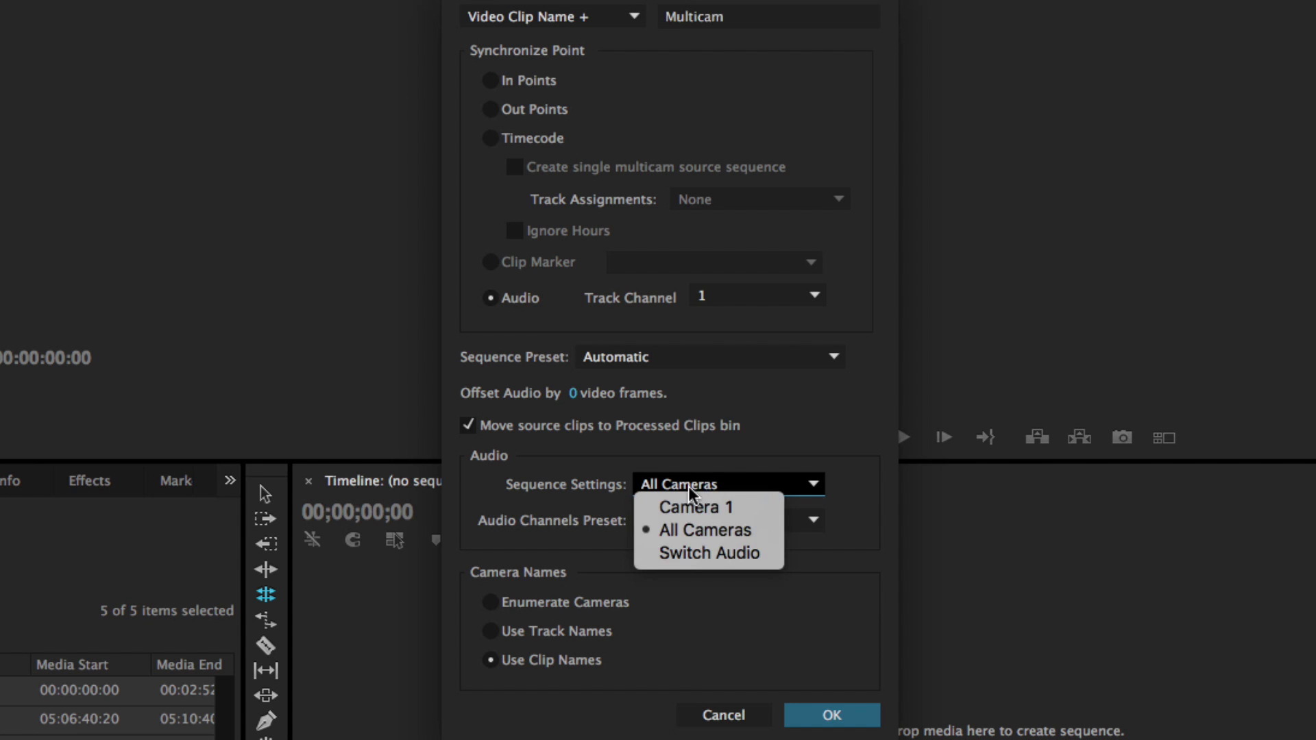
click(742, 532)
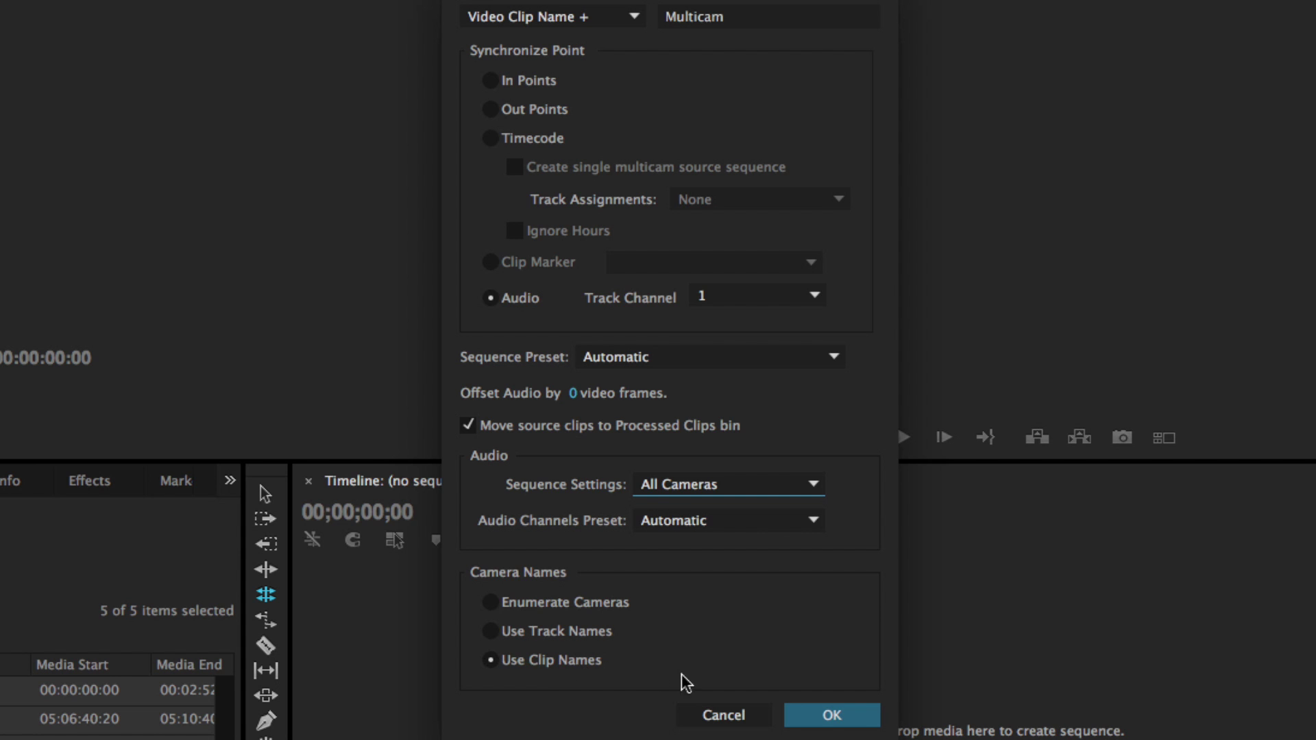
click(828, 715)
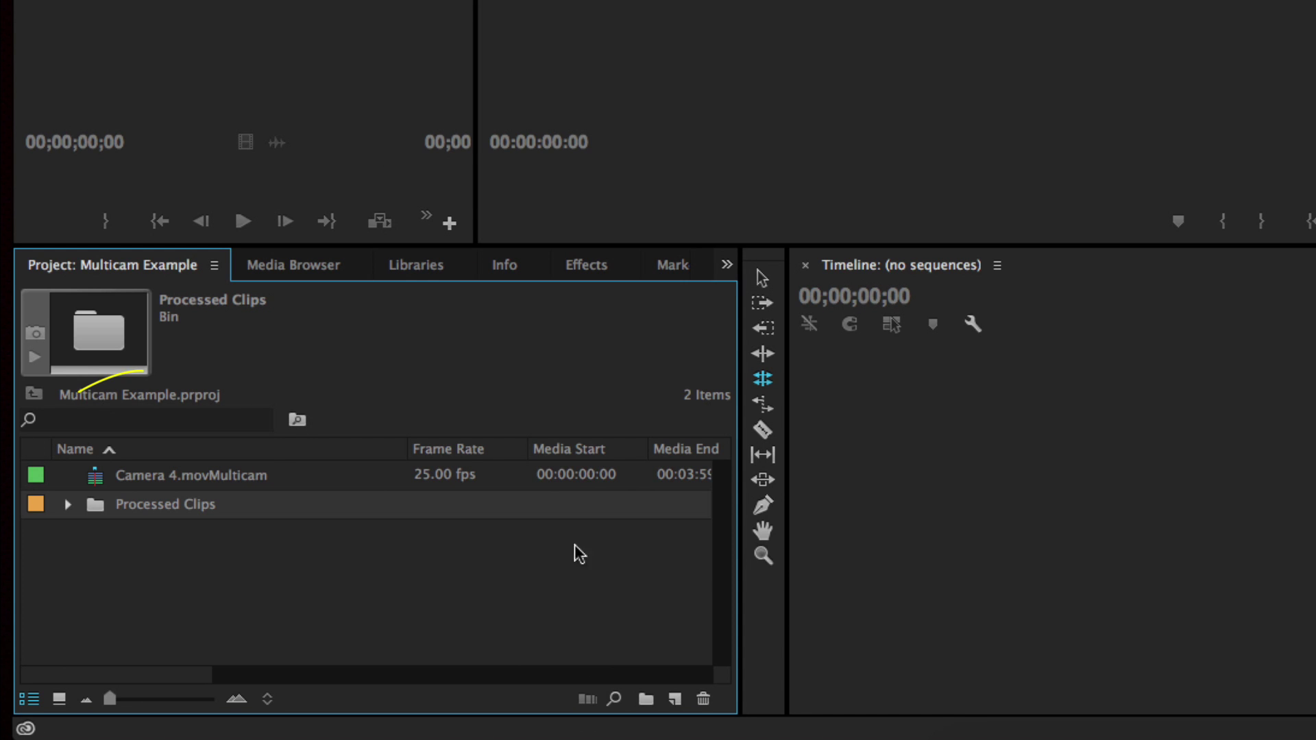
- Build an editing sequence by placing the Camera 4.movMulticam source in the empty timeline, and activate the Selection tool
click(130, 480)
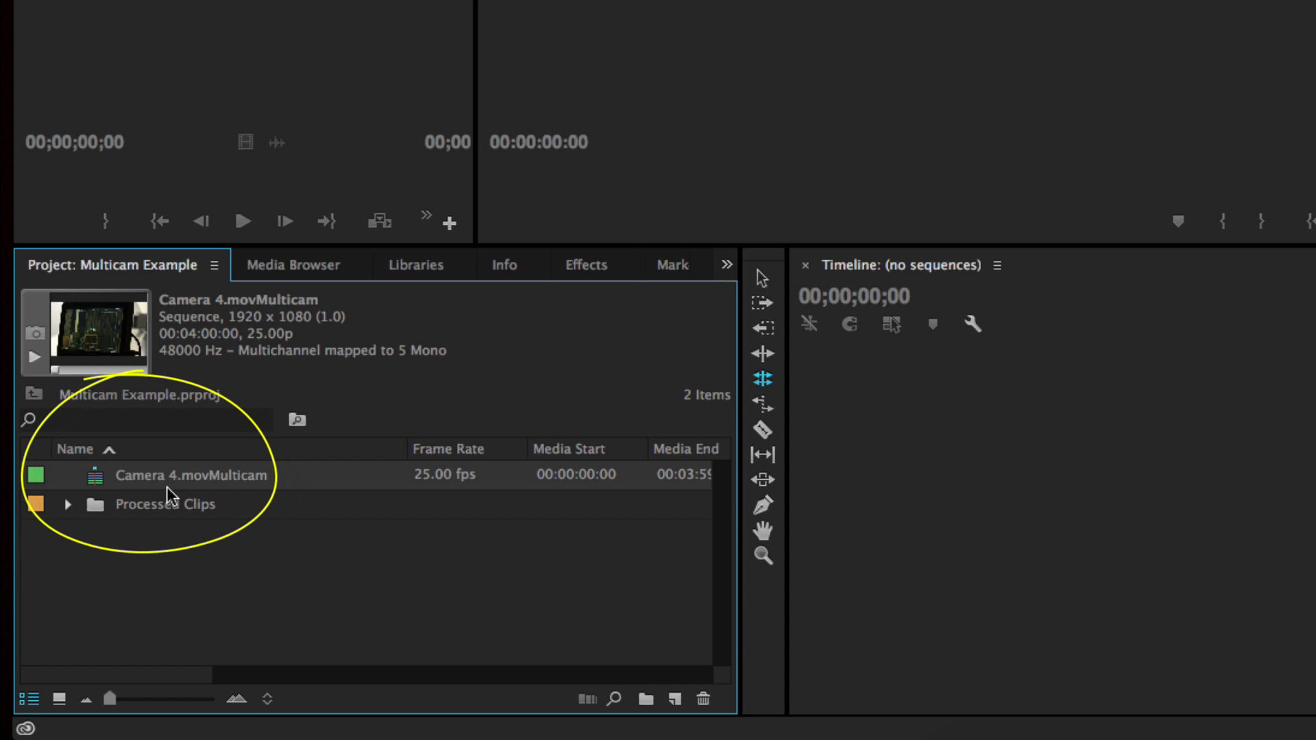
drag(141, 473, 928, 464)
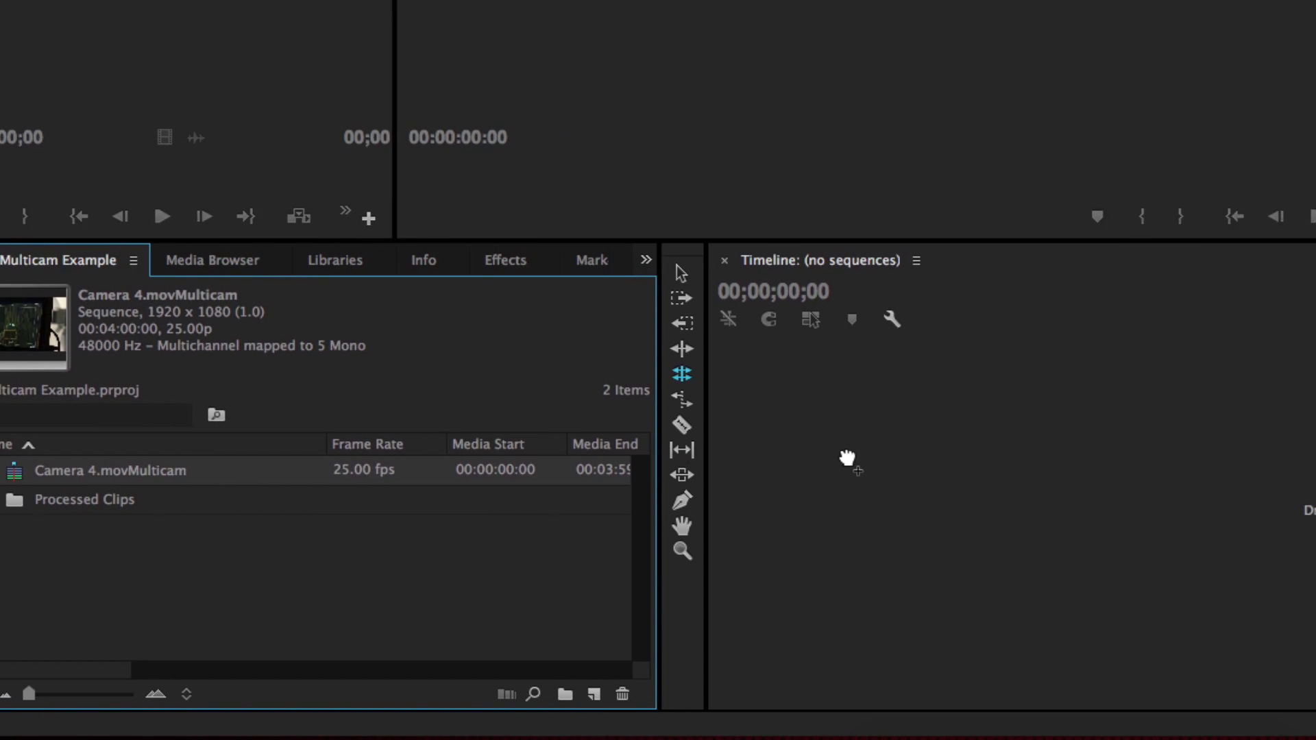
drag(847, 459, 1167, 475)
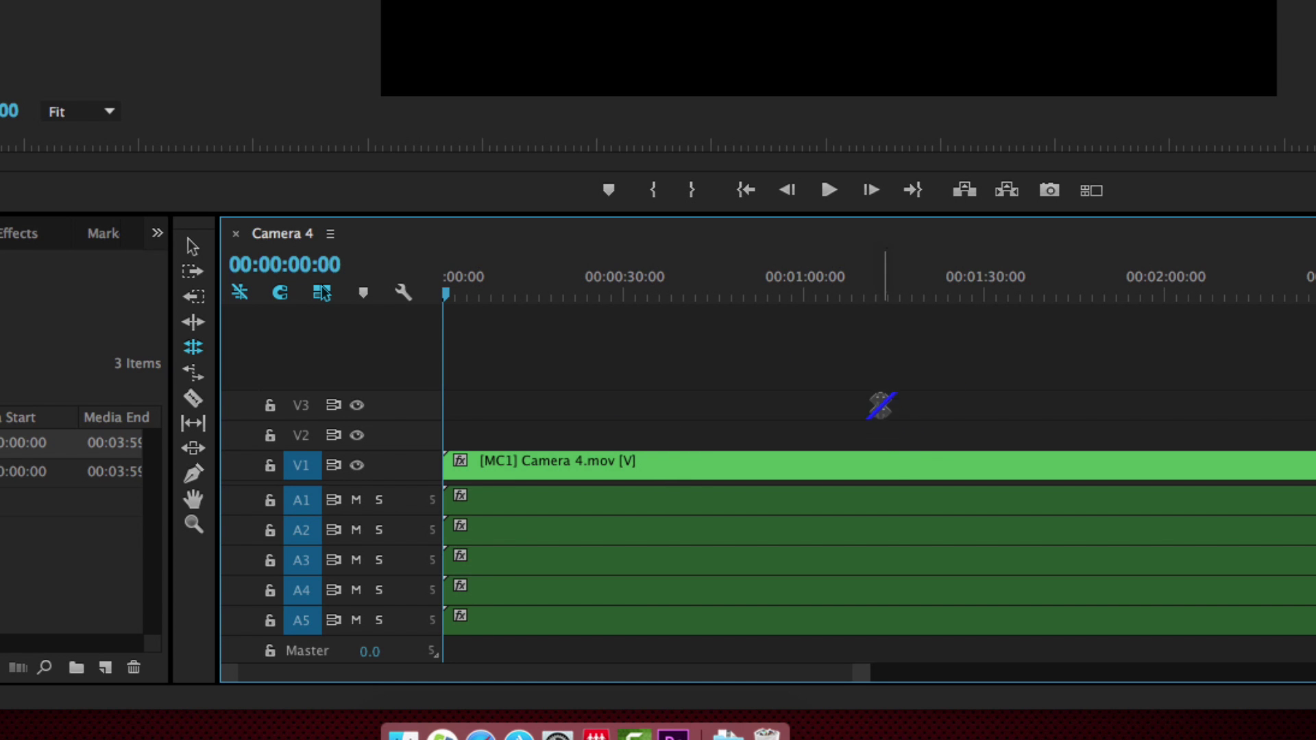
key(v)
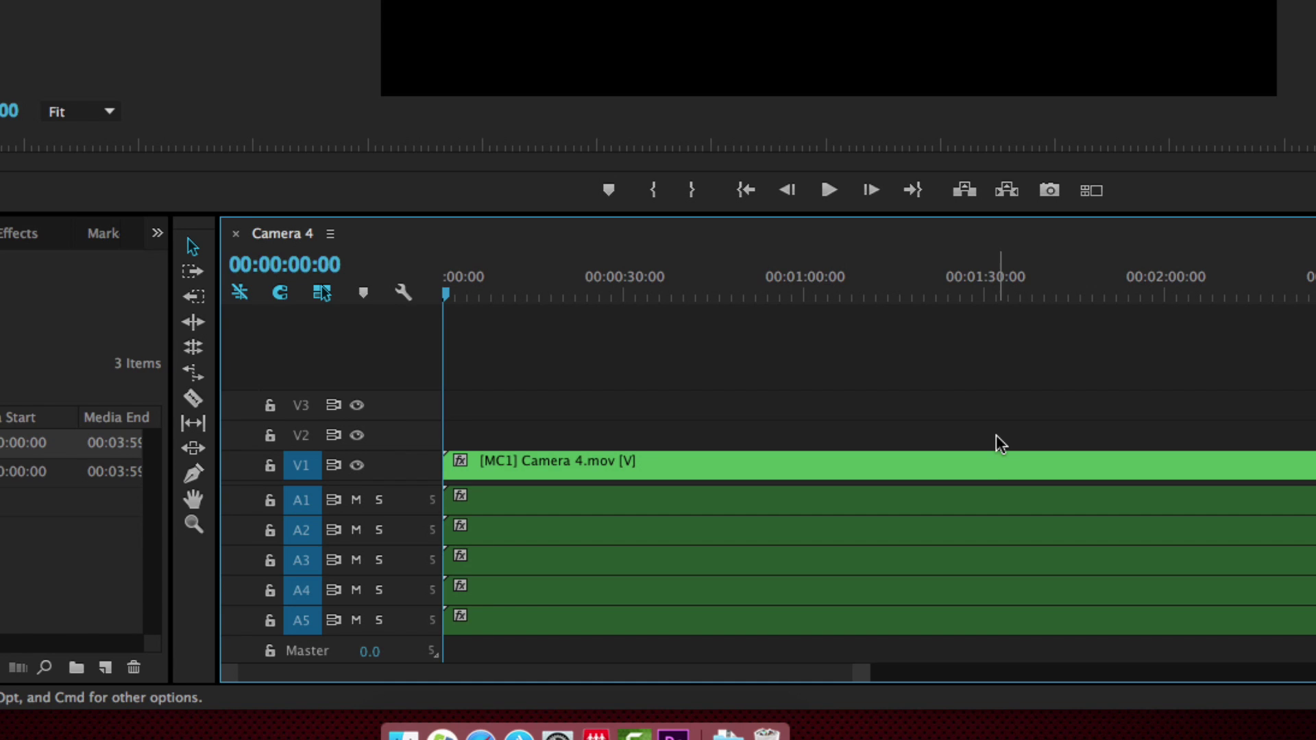
- Compare the audio of tracks A2 and A3 by soloing and playing each from 00:01:33:10, leaving A3 soloed
click(1005, 295)
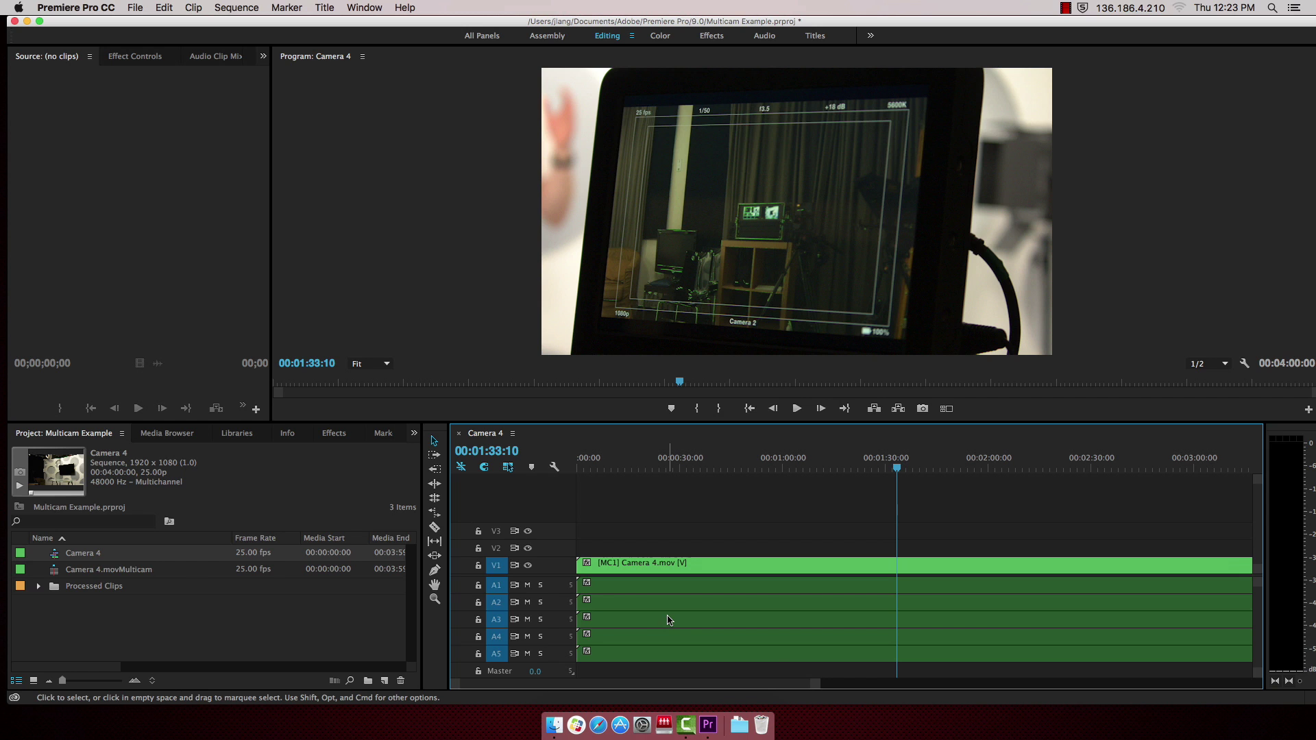
click(541, 603)
key(space)
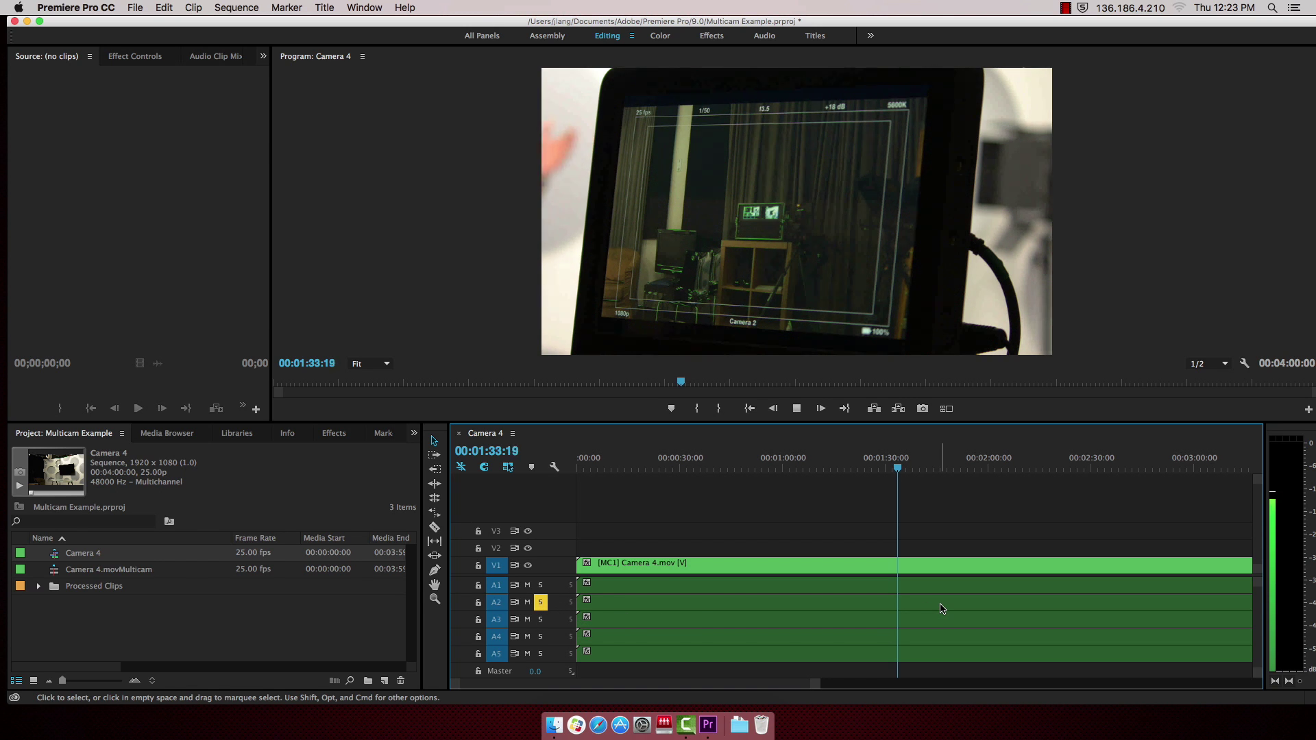
key(space)
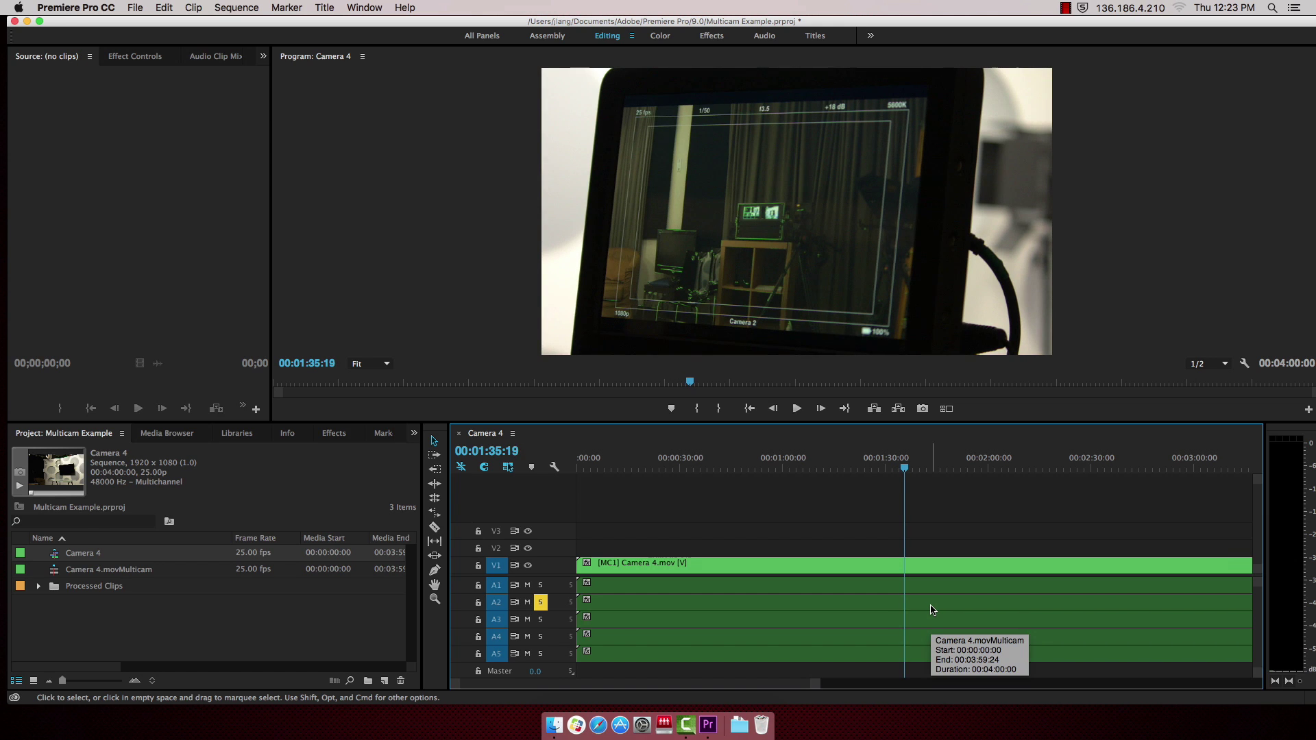
click(541, 603)
click(541, 620)
key(space)
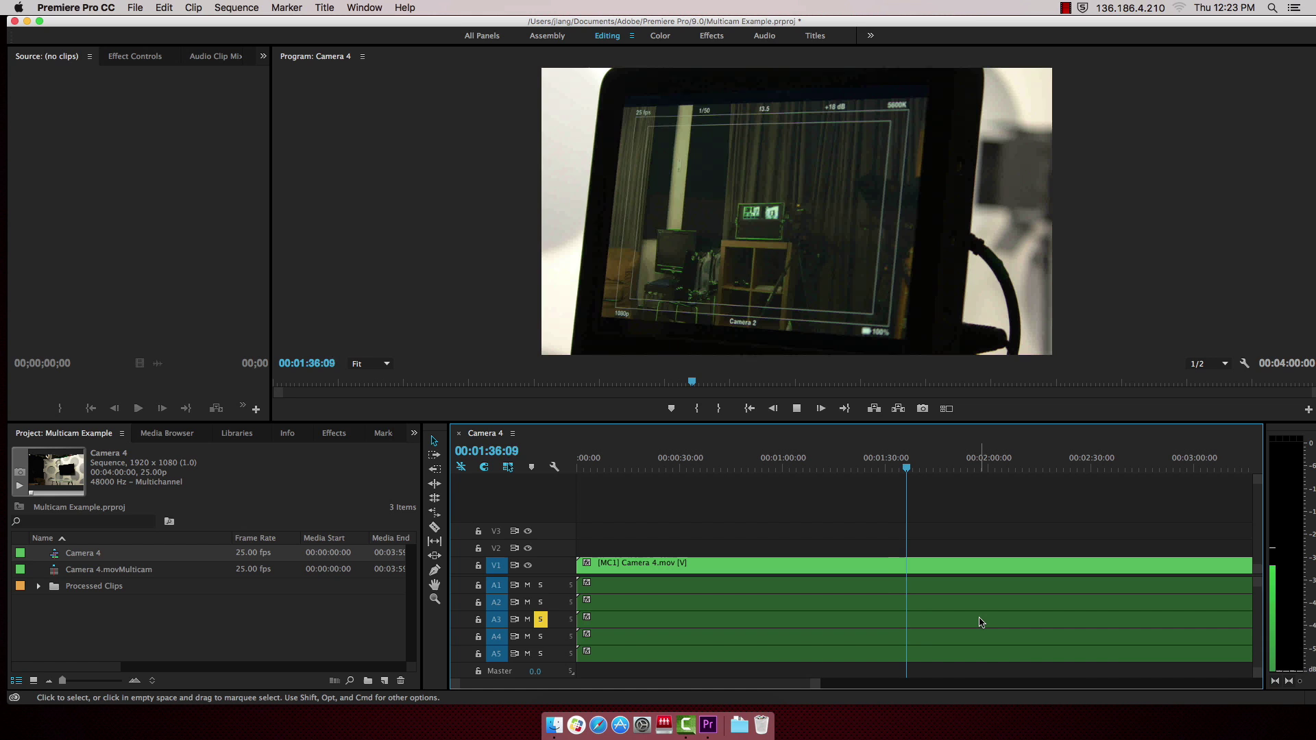
key(space)
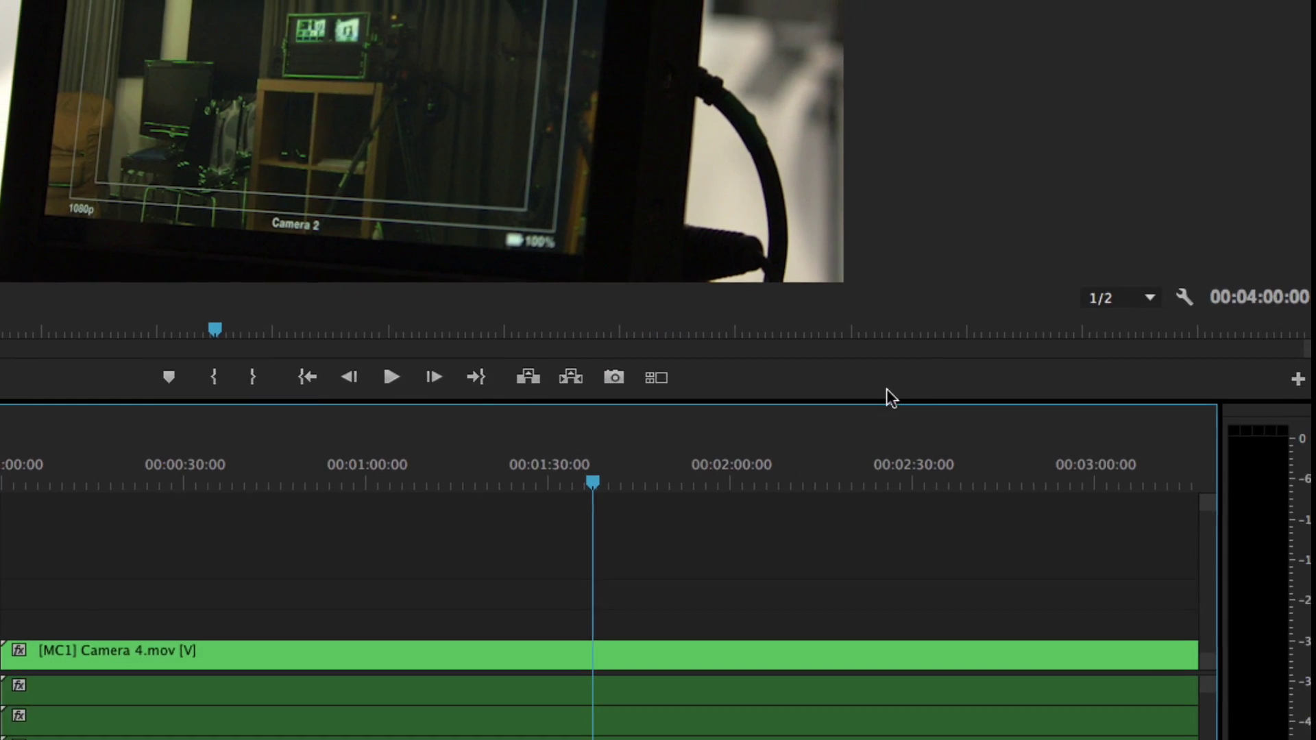
- Place the multi-camera view toggle among the Program Monitor's controls and turn on the multi-camera view
click(1288, 381)
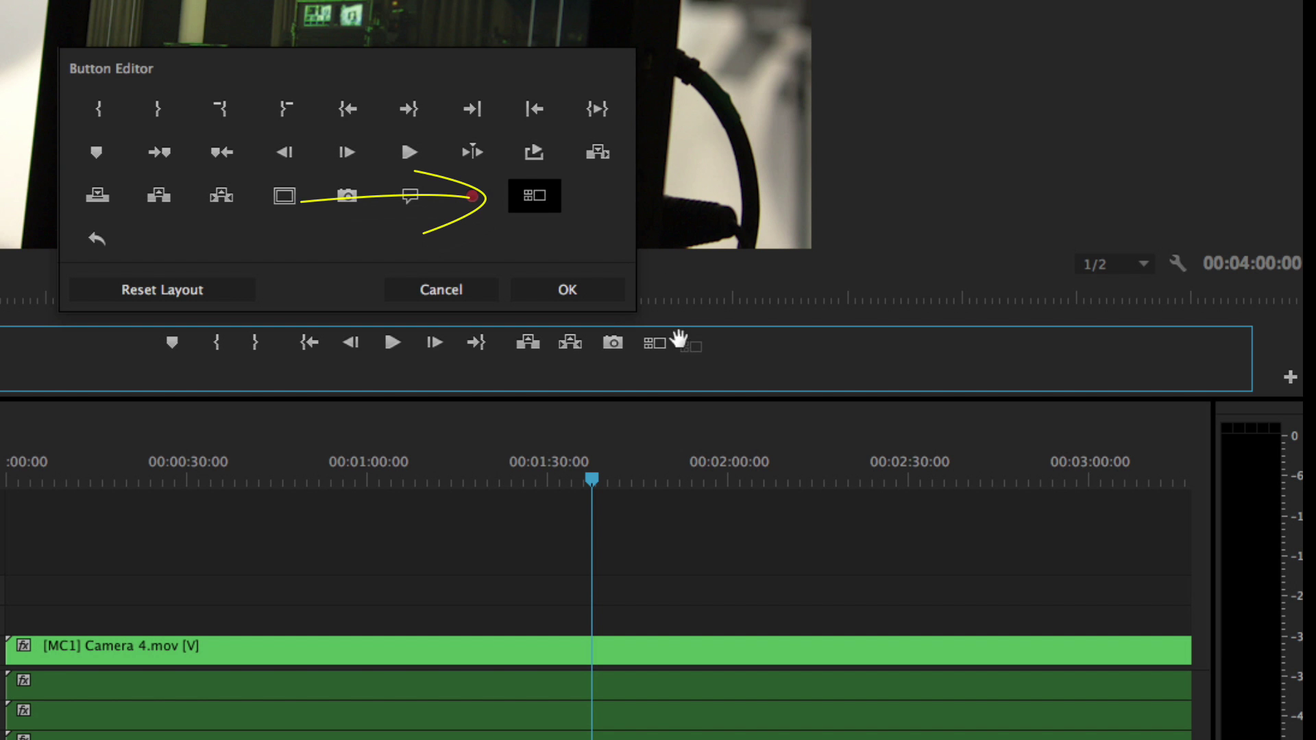
click(567, 289)
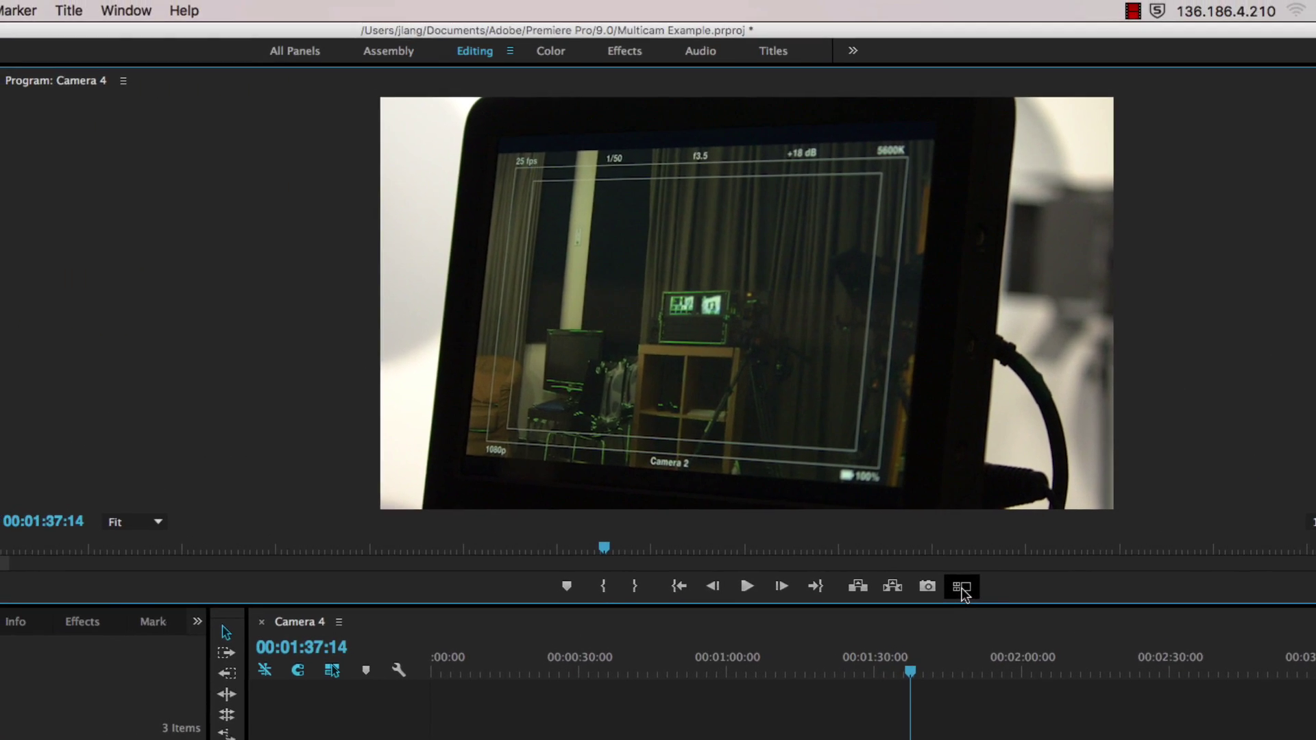
click(655, 377)
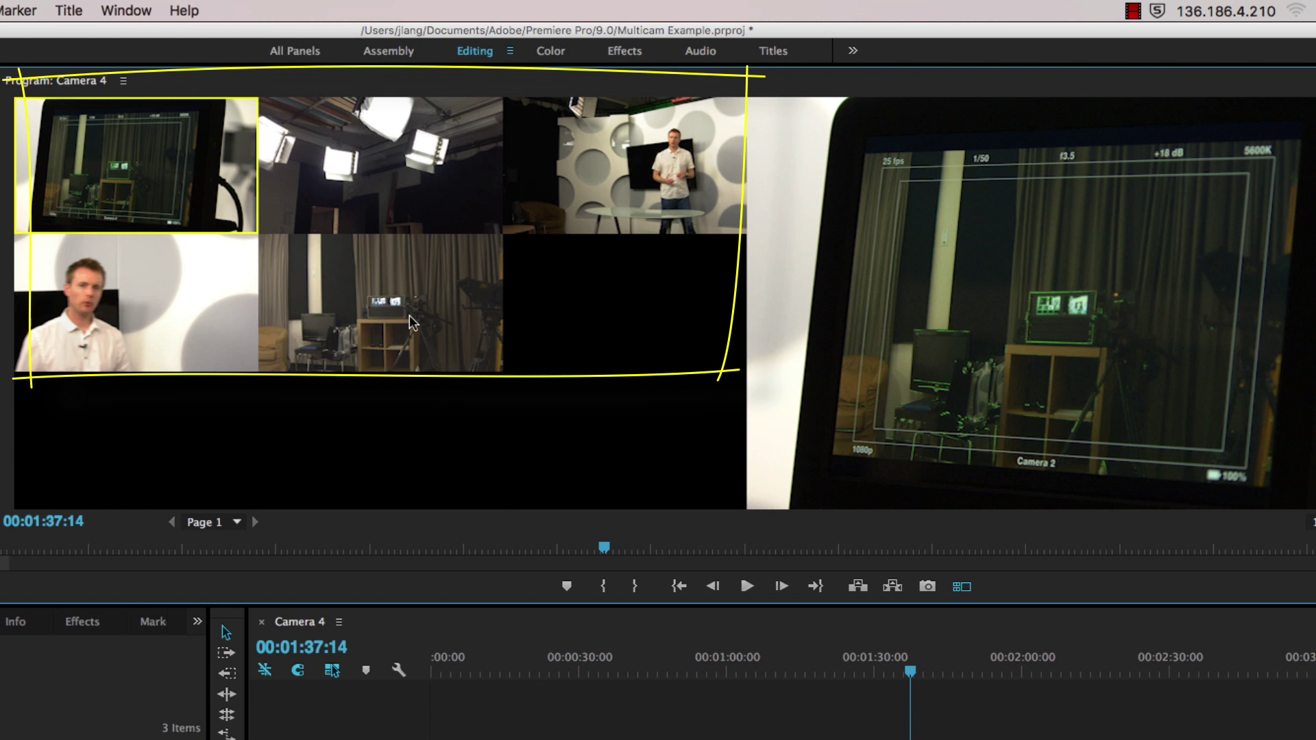
- Trim the multicam clip's start to 00:01:00:10, close the gap, and return the playhead to the sequence start
click(893, 673)
drag(866, 674, 433, 682)
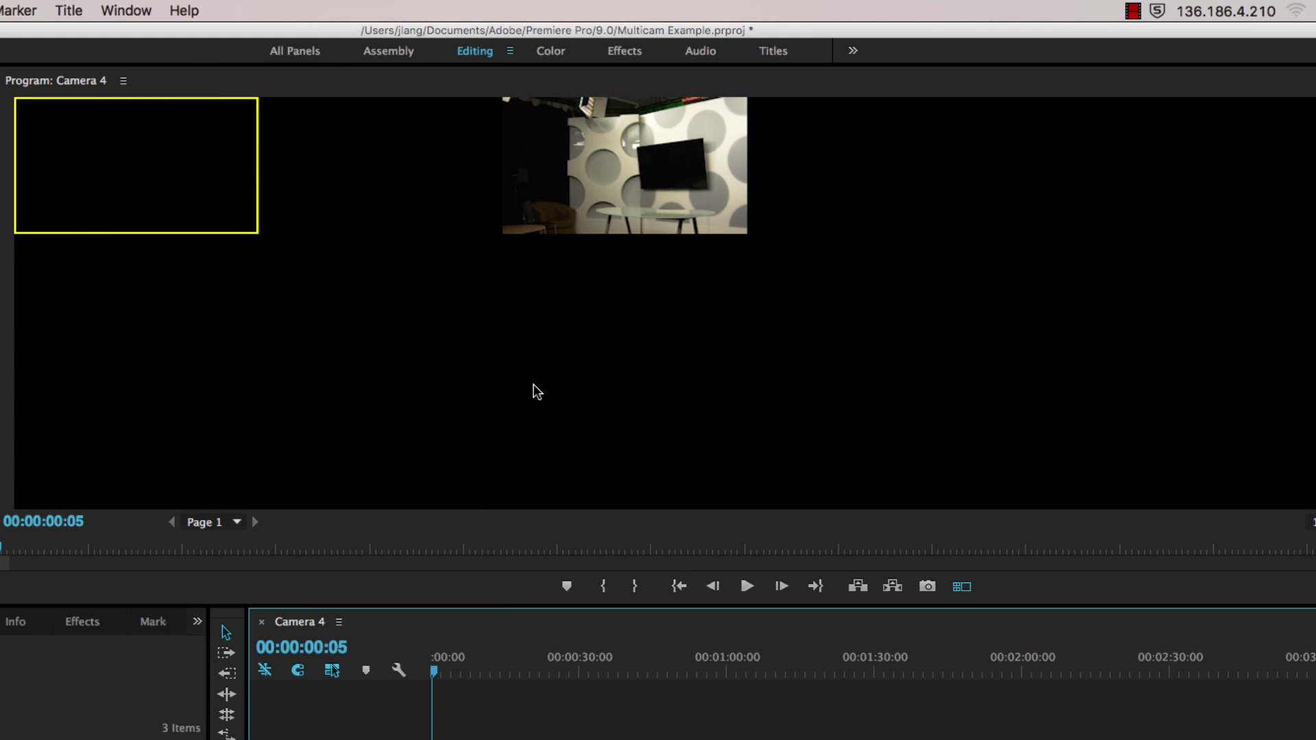
drag(435, 677, 656, 696)
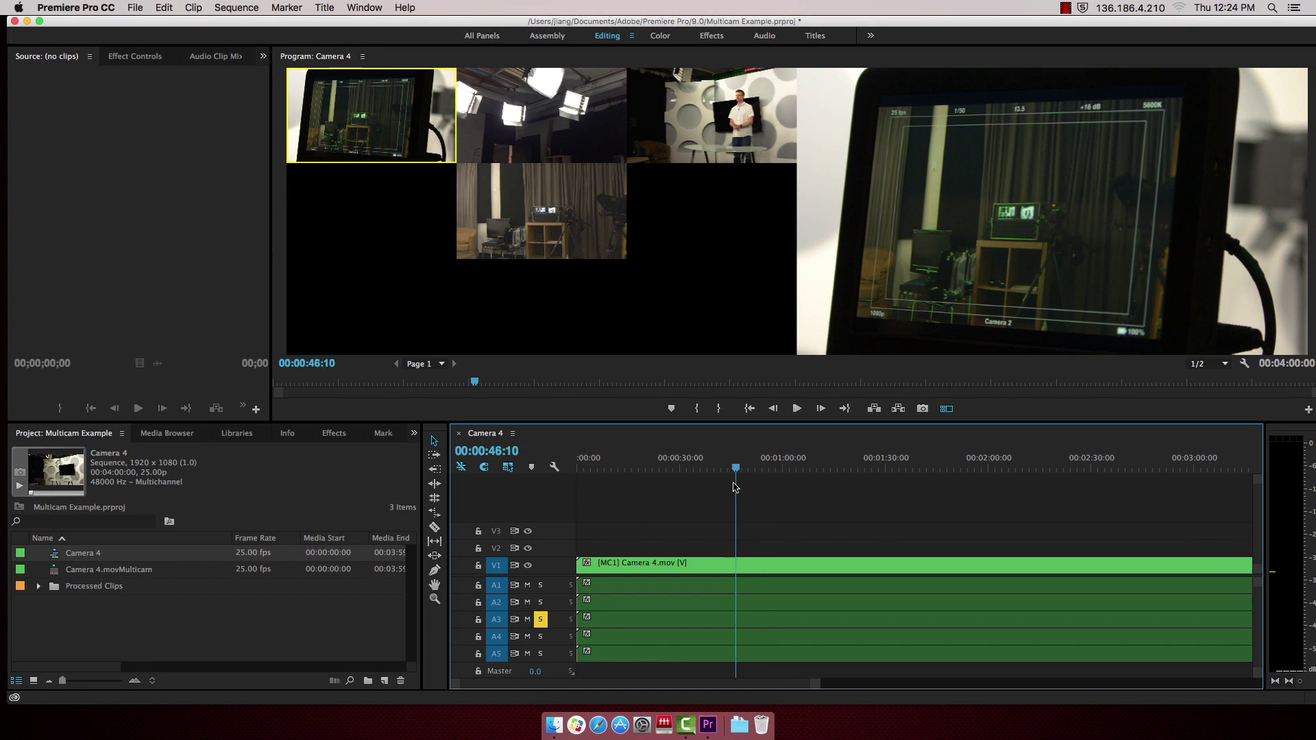
drag(734, 487, 785, 491)
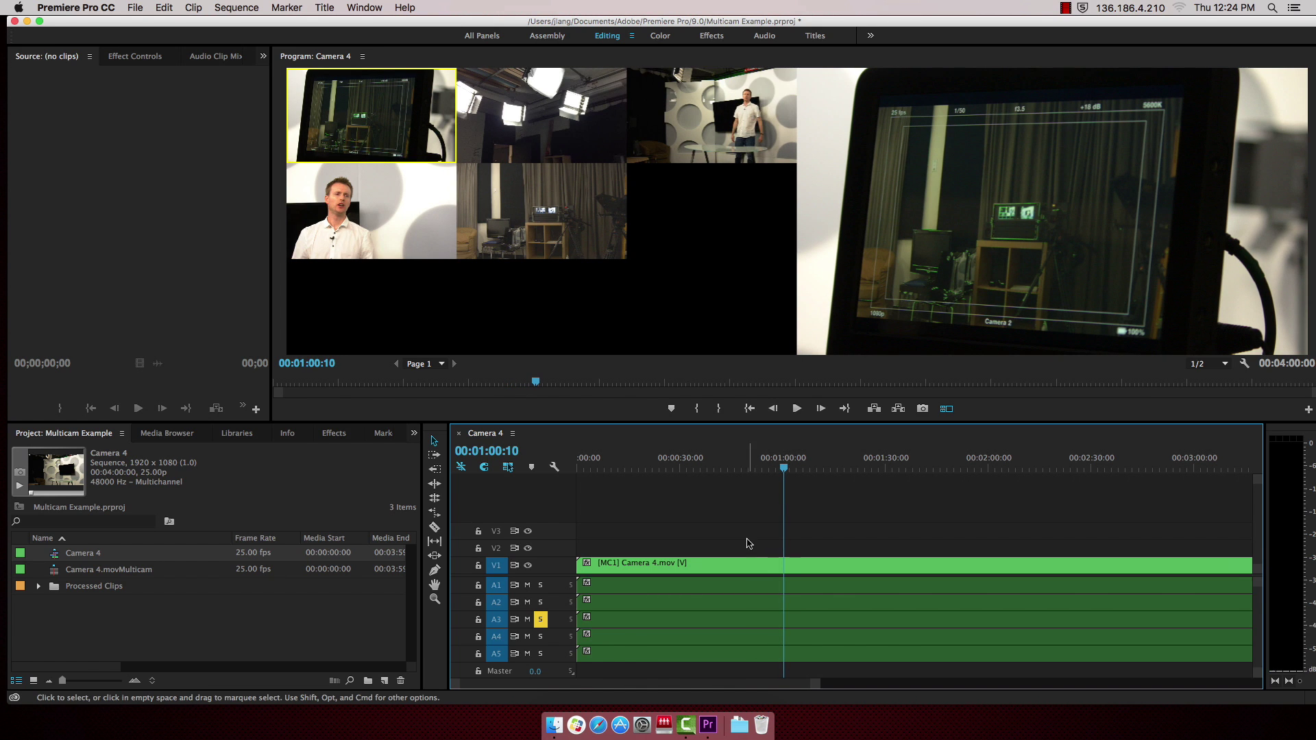
mouse_move(579, 568)
mouse_down()
mouse_move(784, 569)
mouse_move(601, 575)
mouse_up()
click(588, 468)
key(Home)
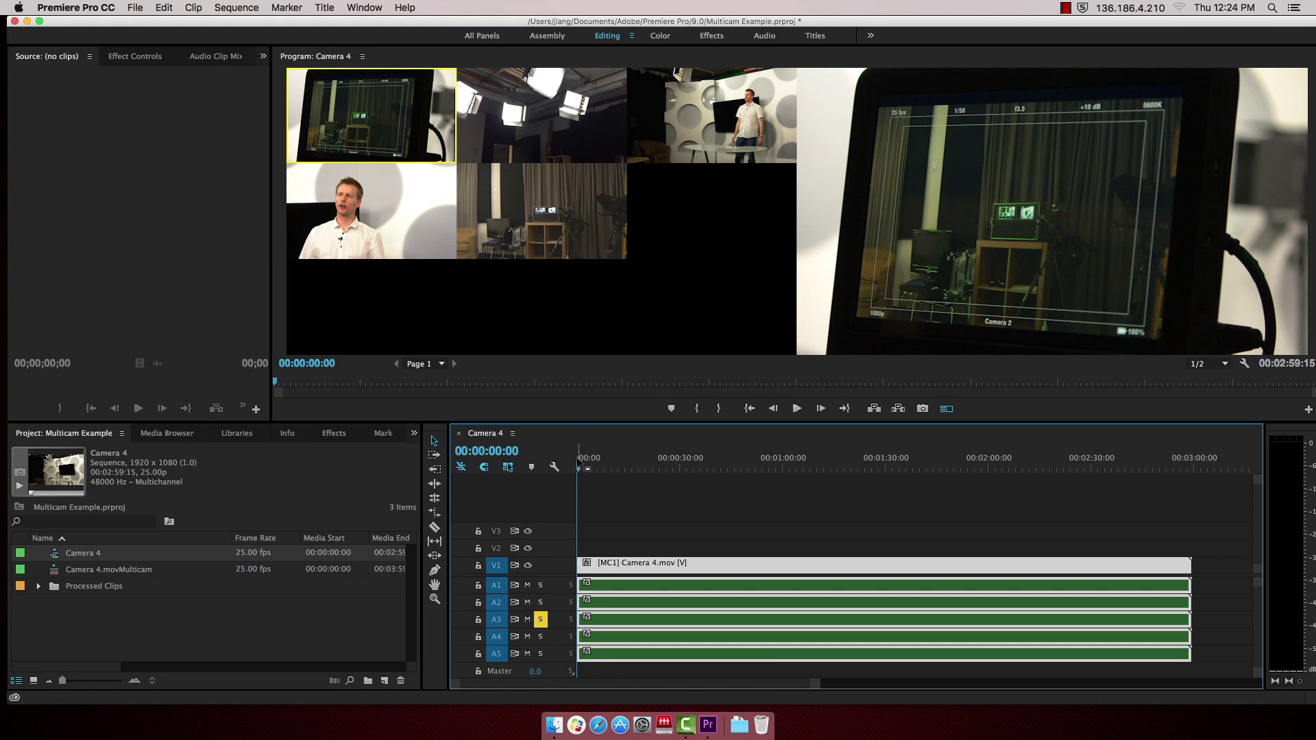
- Switch the multicam clip through its five camera angles, ending on angle 3 (Camera 1)
click(691, 114)
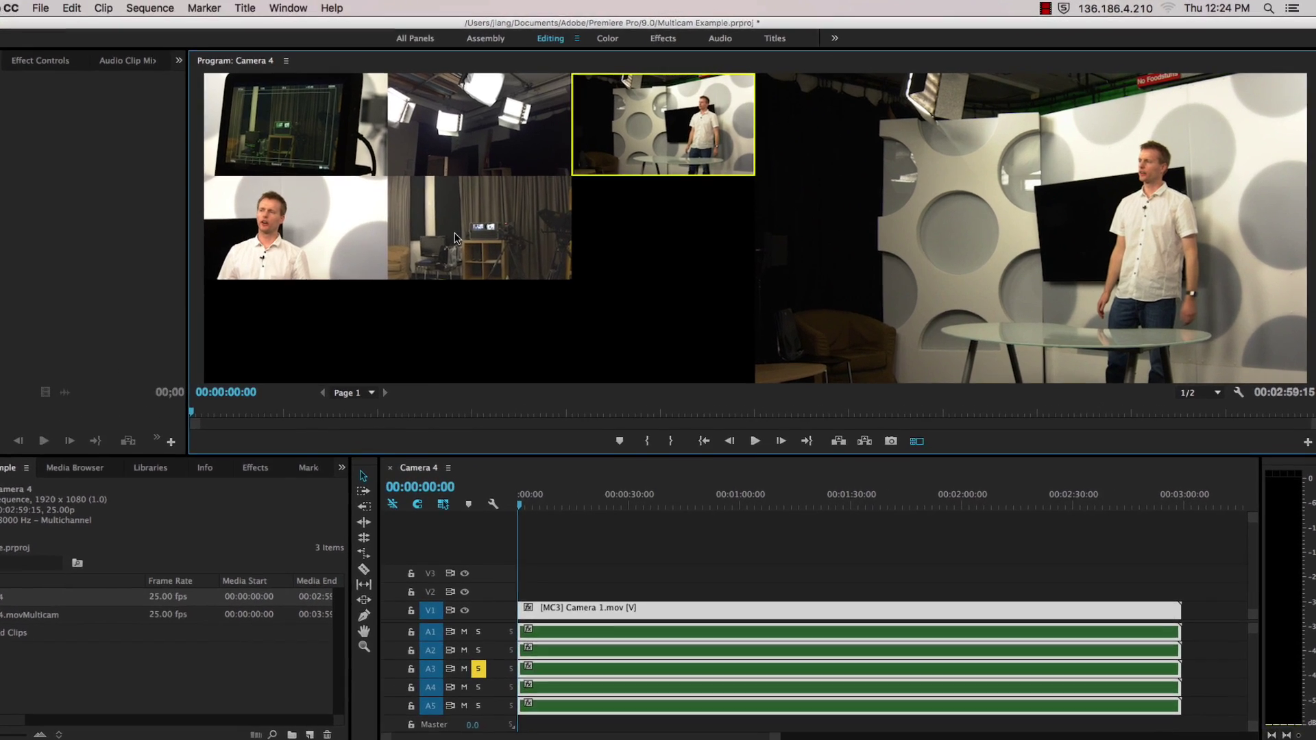
key(1)
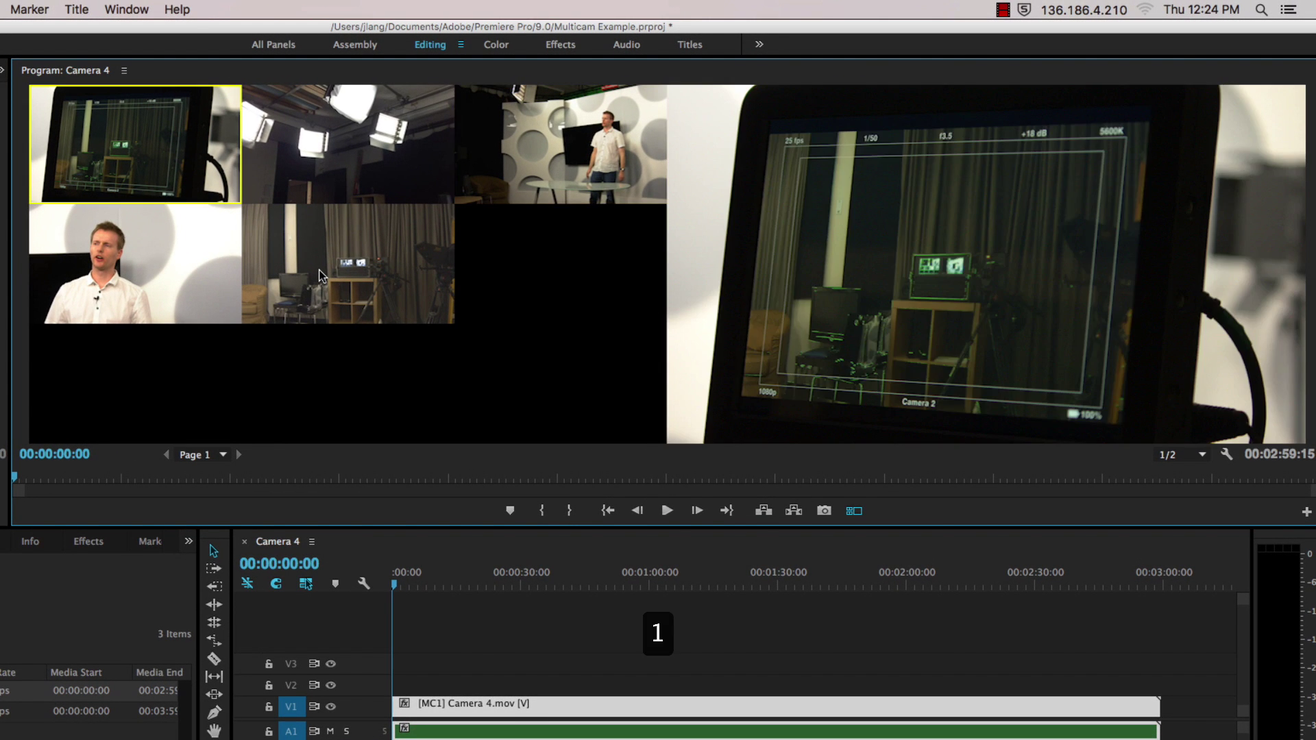
key(2)
key(3)
key(4)
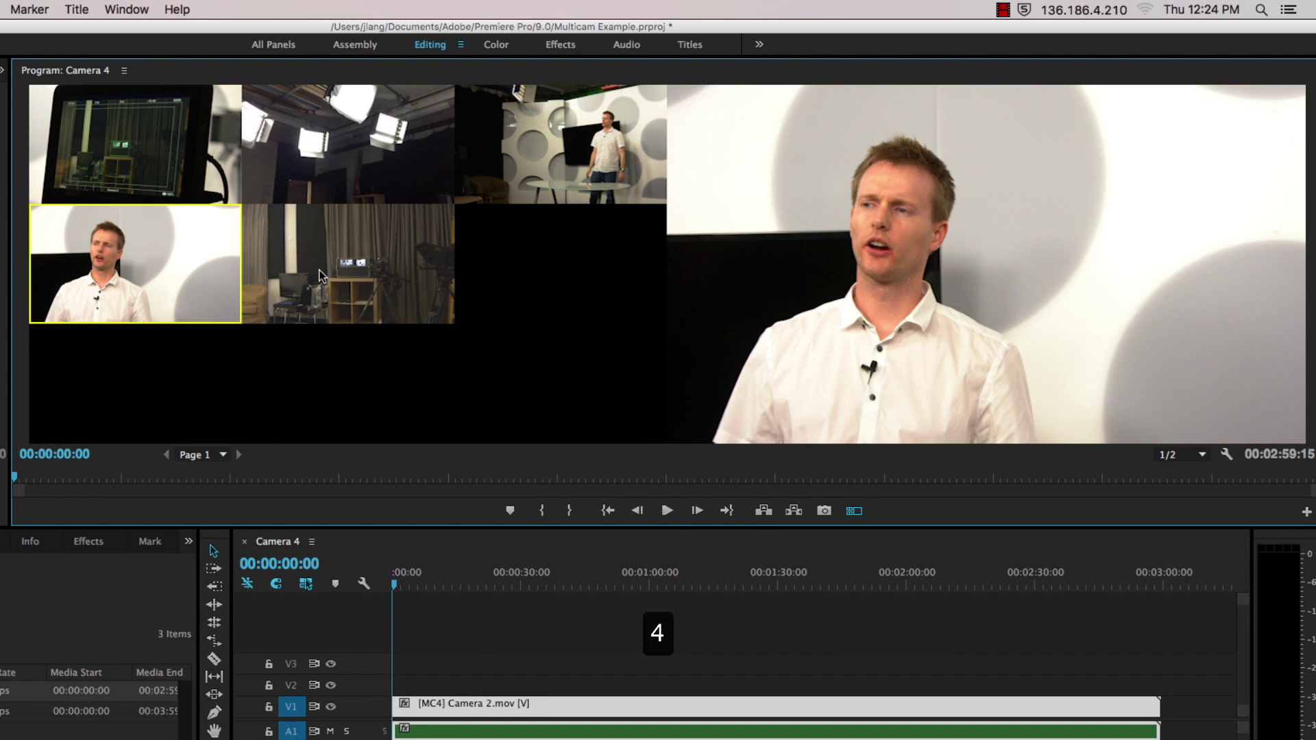
key(5)
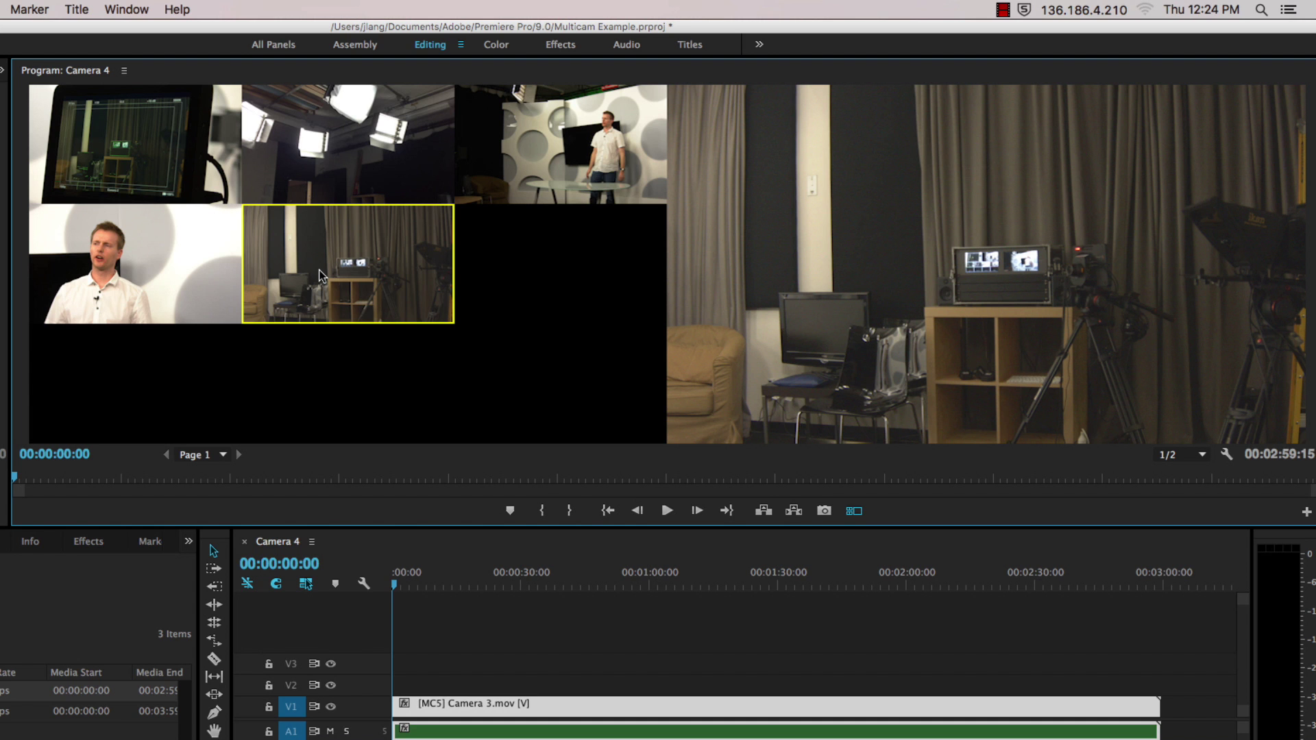
key(3)
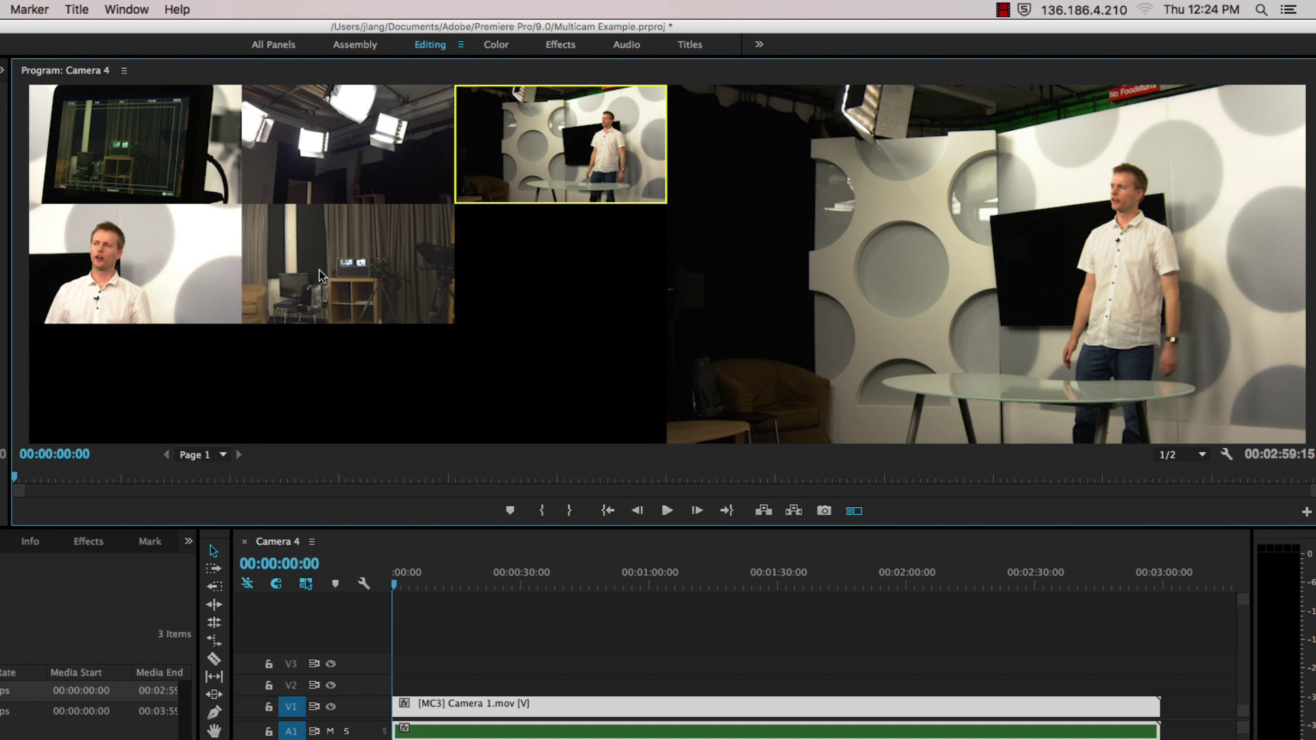
- Play the sequence from the start, live-switch the multicam clip to angles 4, 3, 1 and 3, and stop at about 00:00:20
click(668, 510)
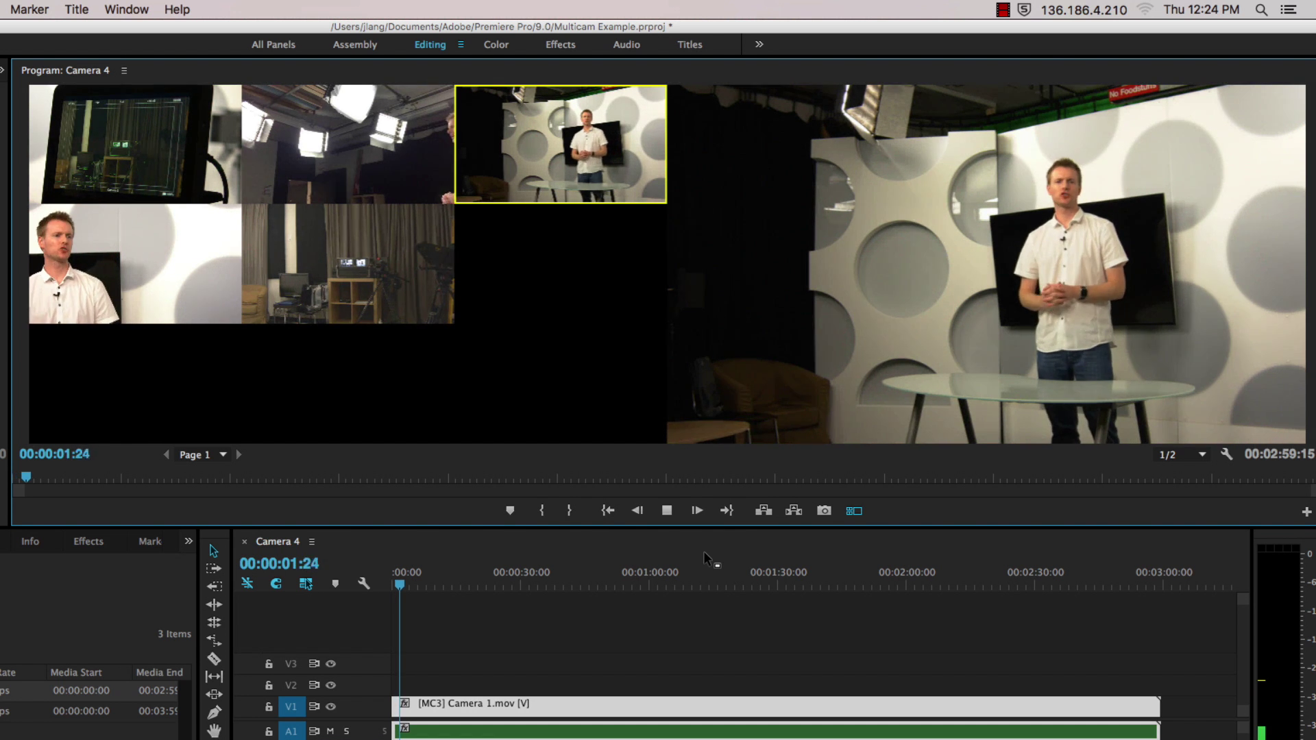
key(4)
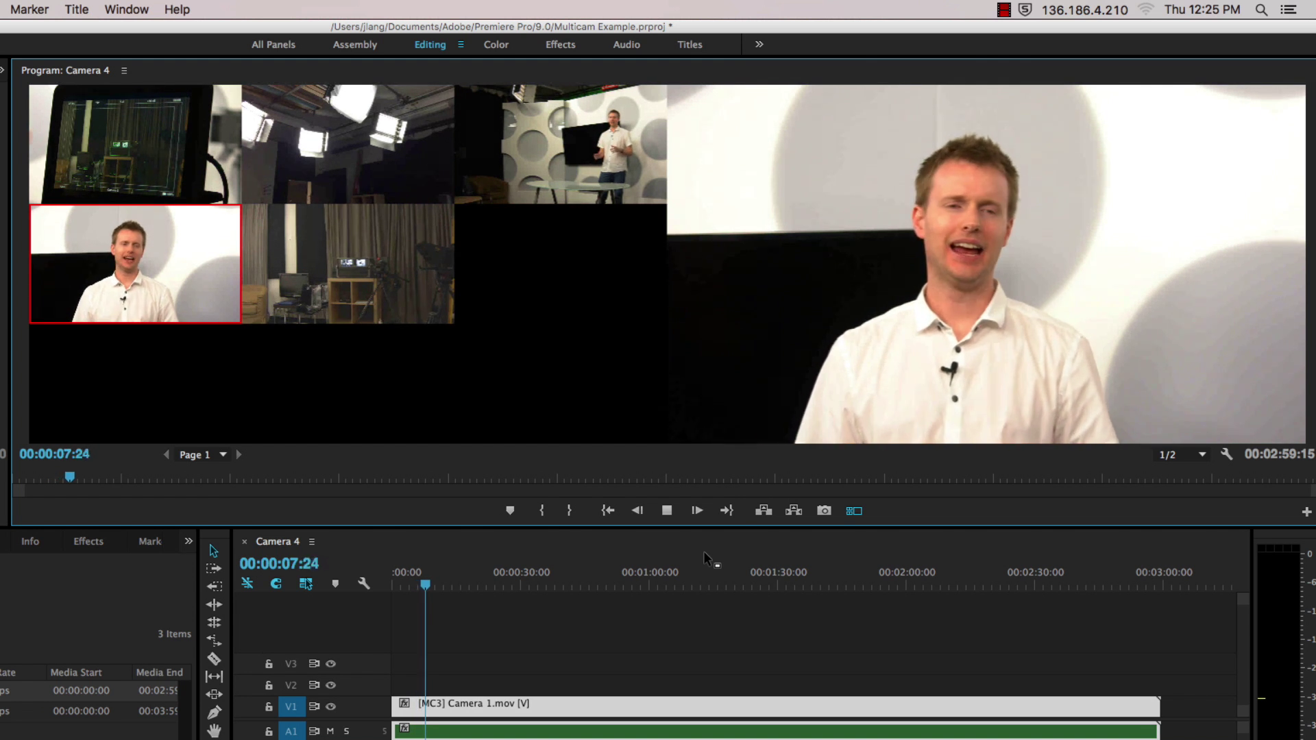
key(3)
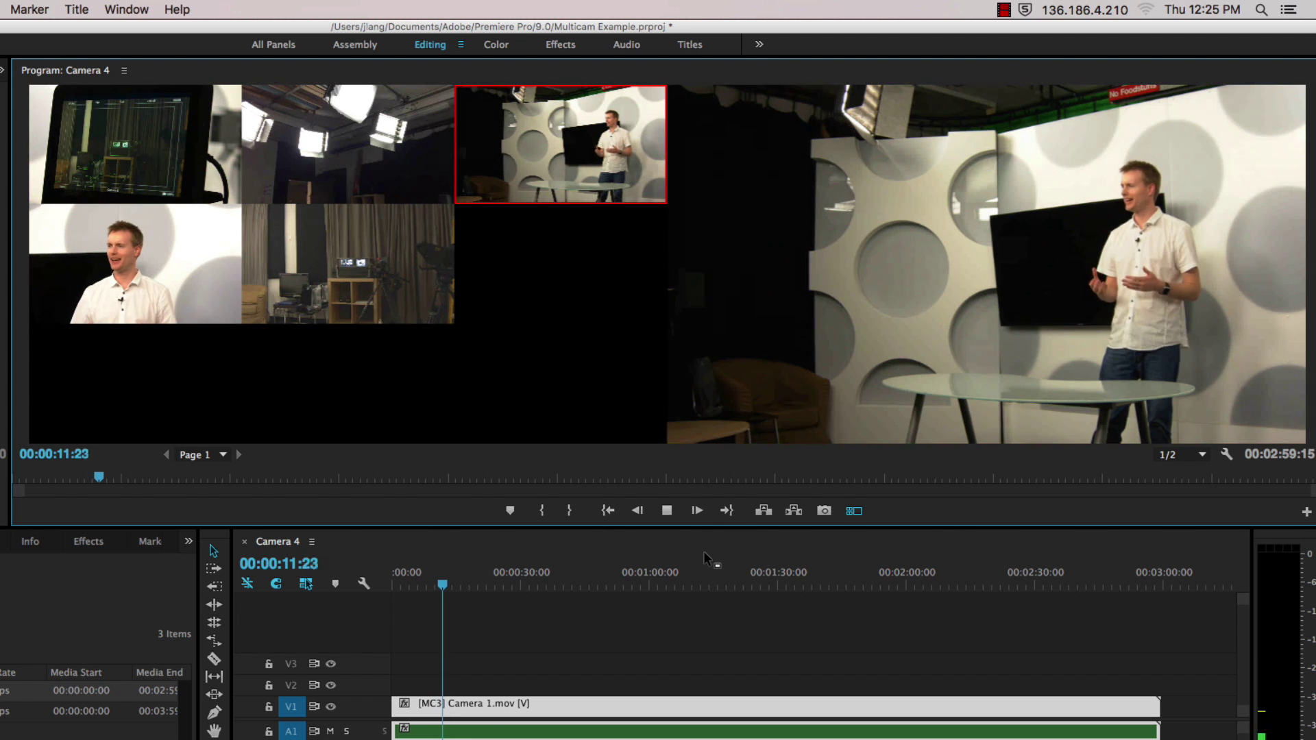
key(1)
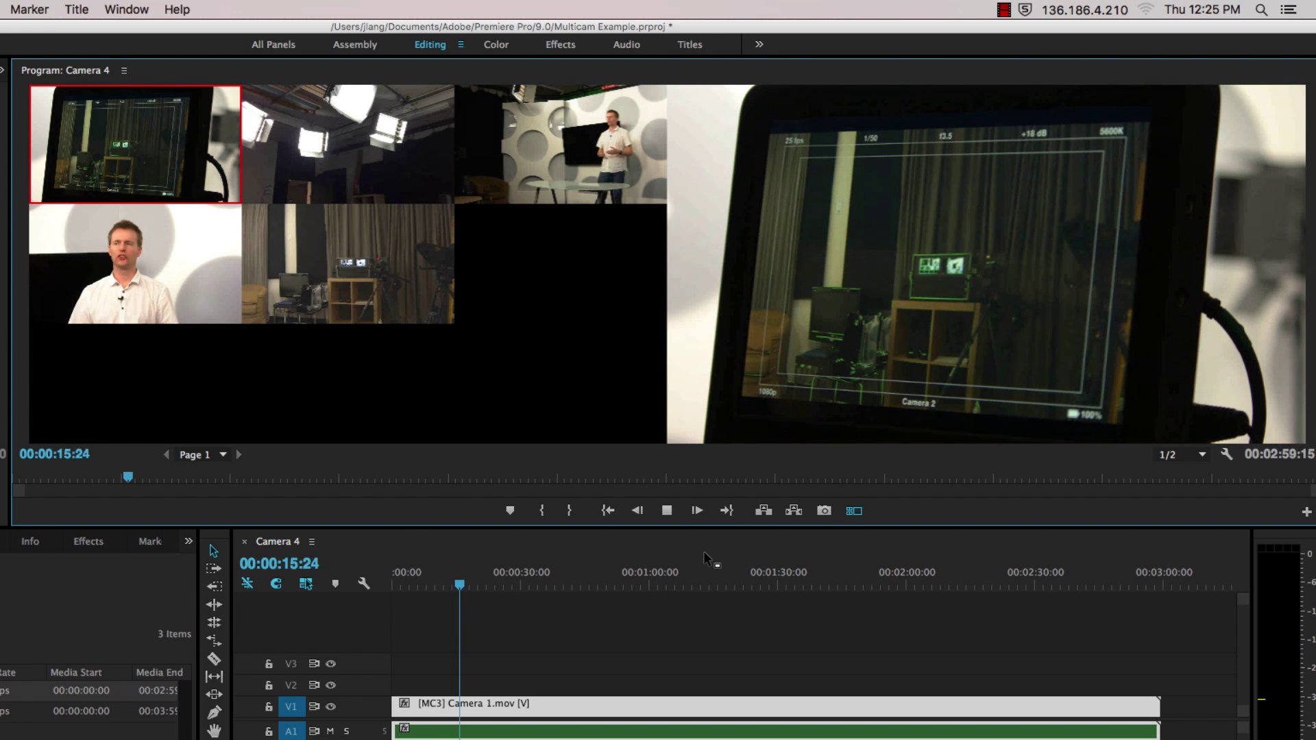
key(3)
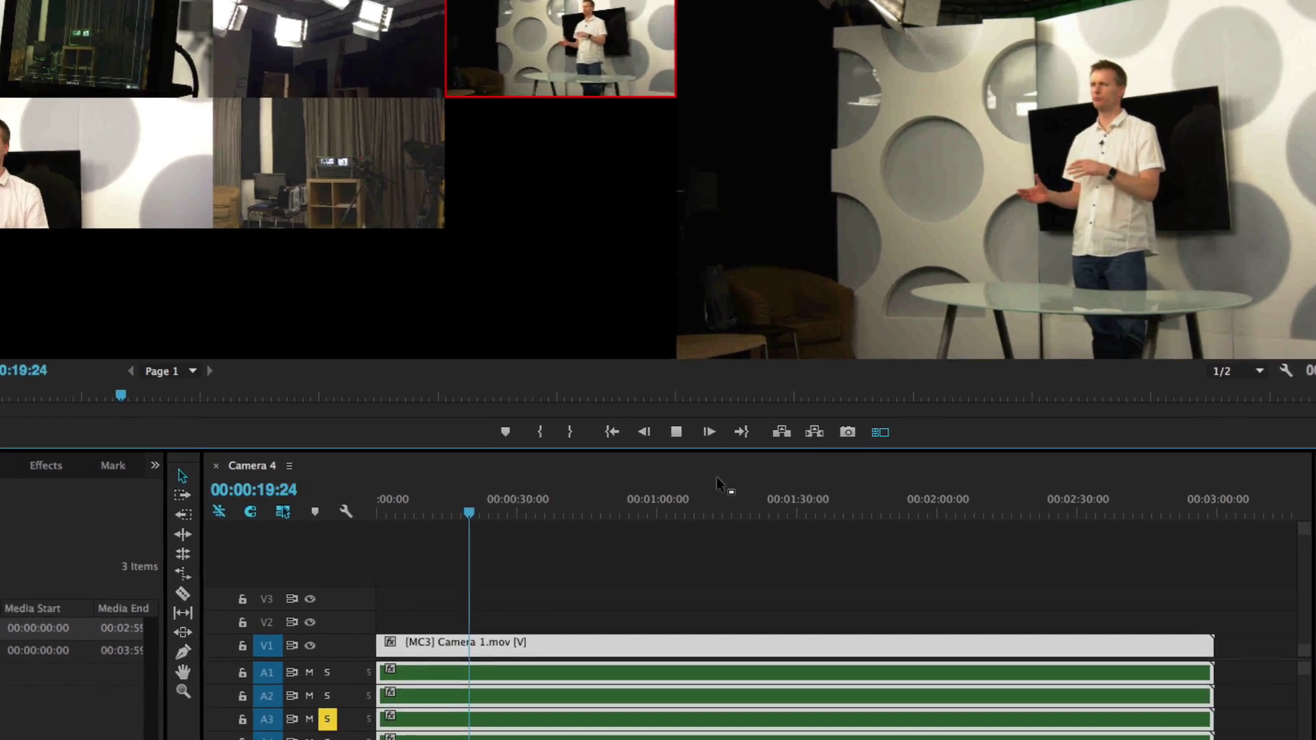
key(space)
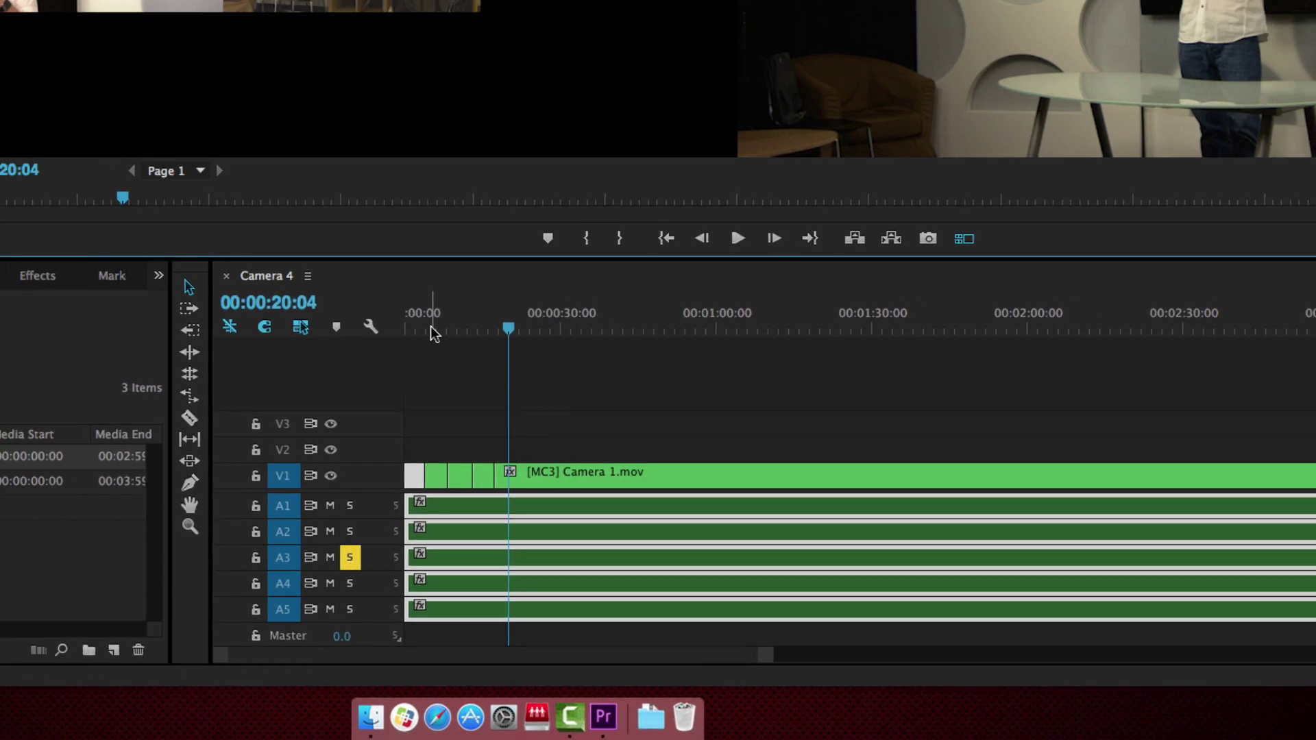
- Change the multicam segment at 00:00:15:05 to camera angle 5 (Camera 3.mov) and park the playhead at 00:00:14:24
click(339, 265)
drag(587, 471, 631, 475)
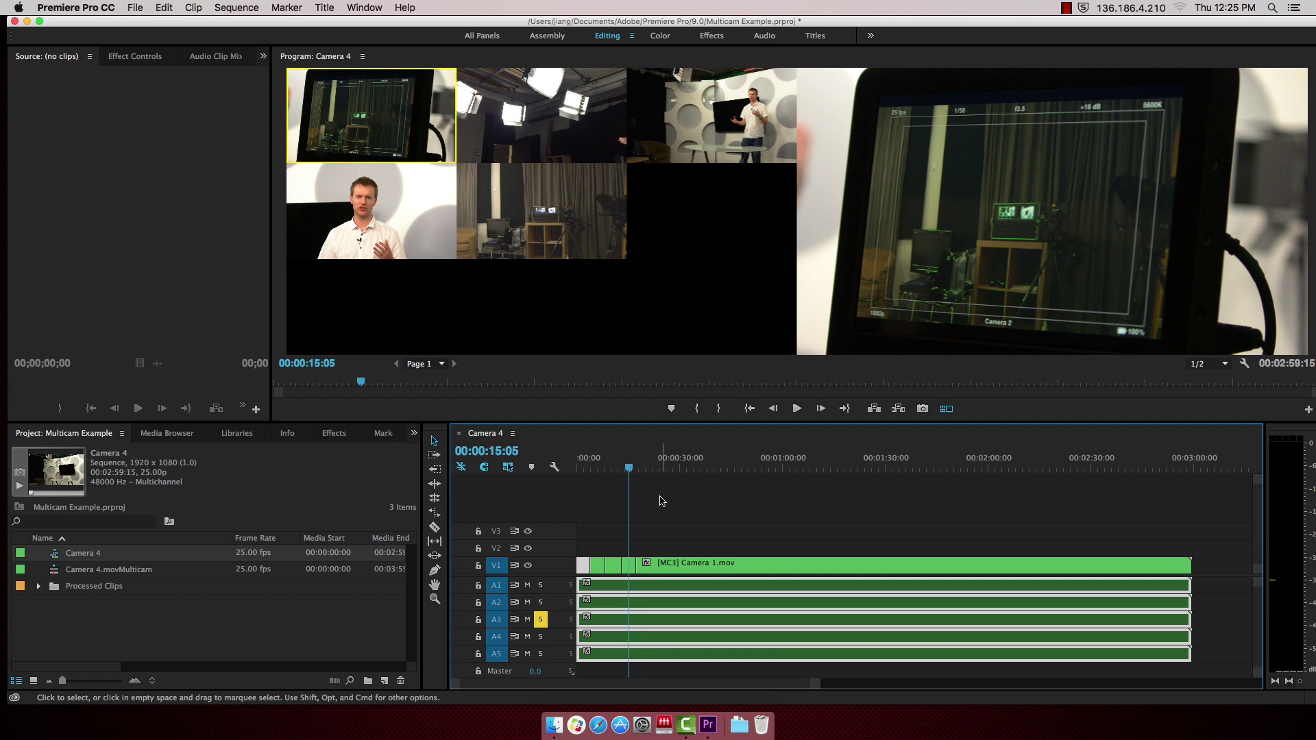
key(=)
key(=)
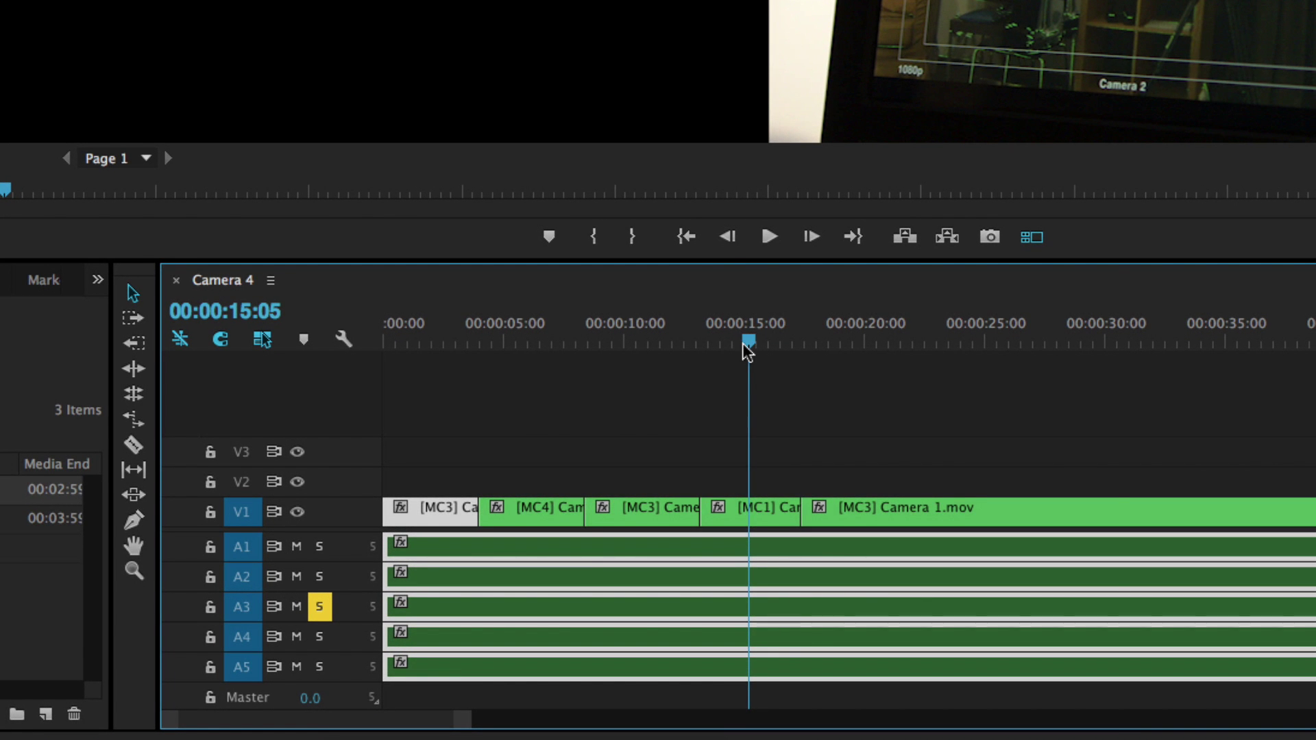
right_click(758, 511)
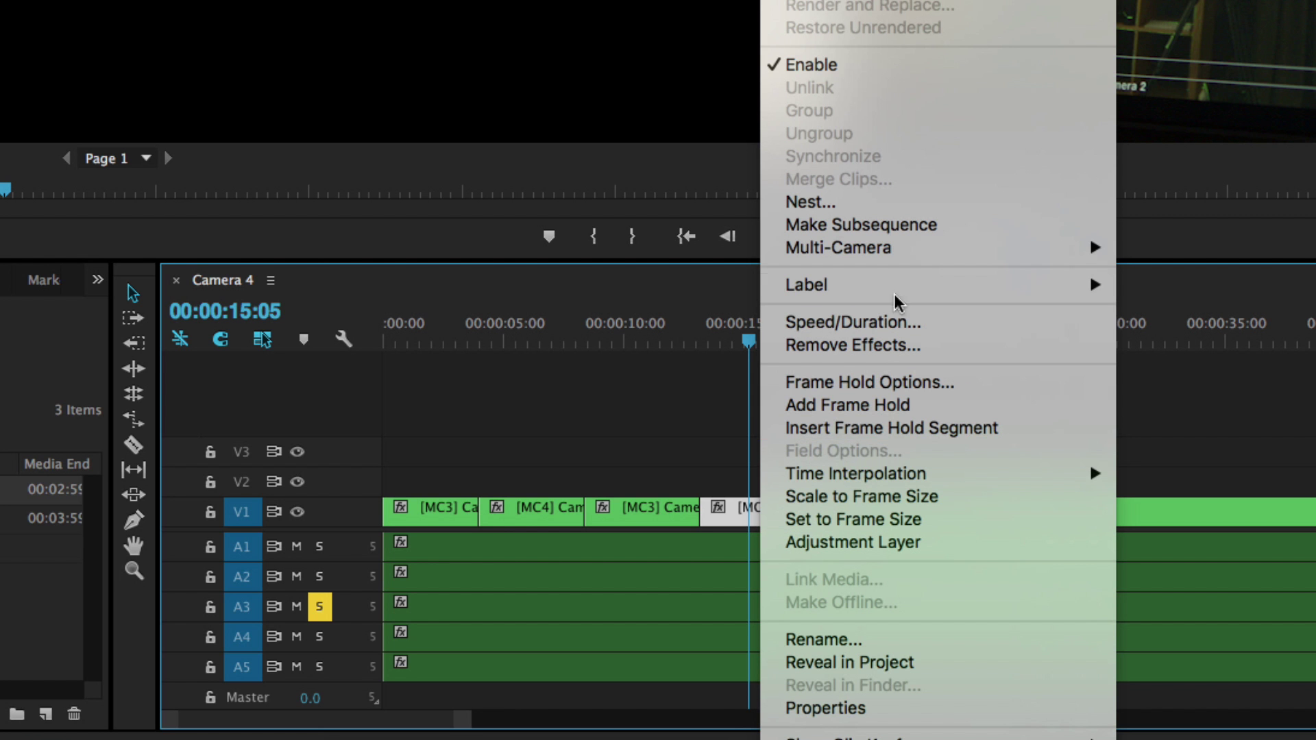
mouse_move(894, 248)
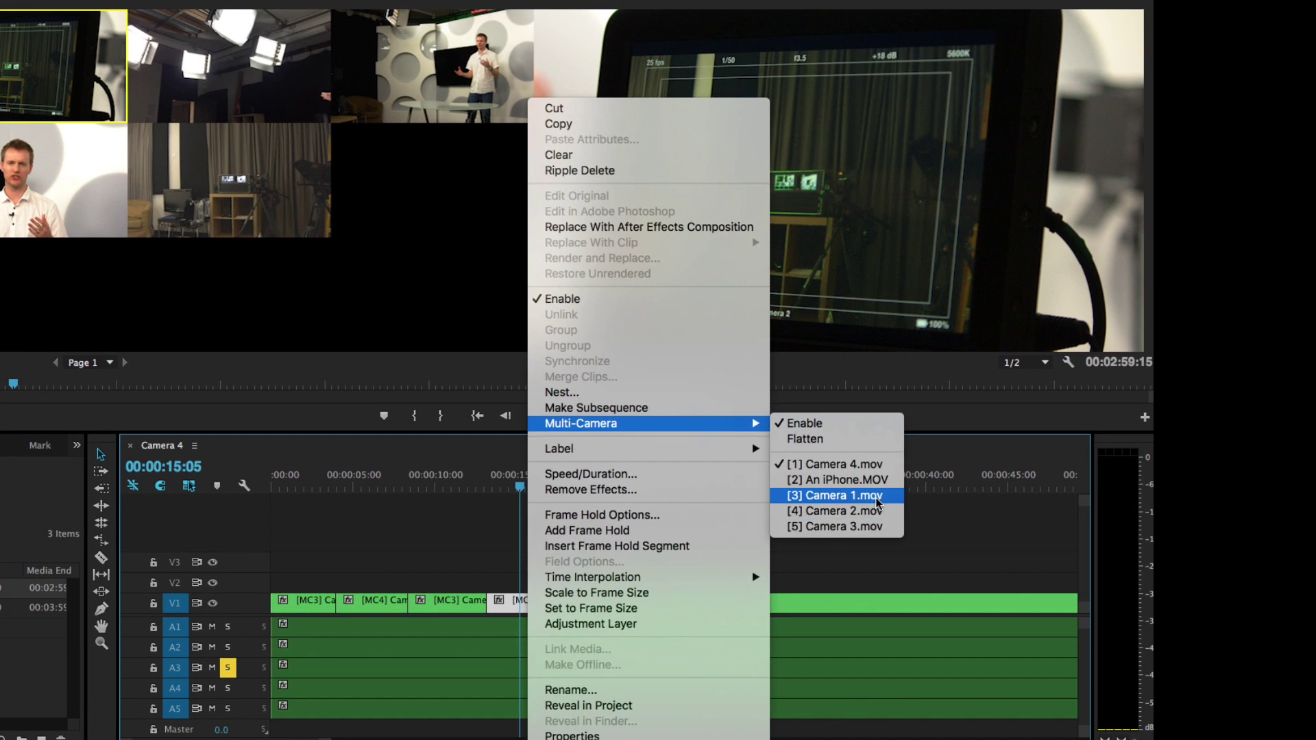
click(877, 498)
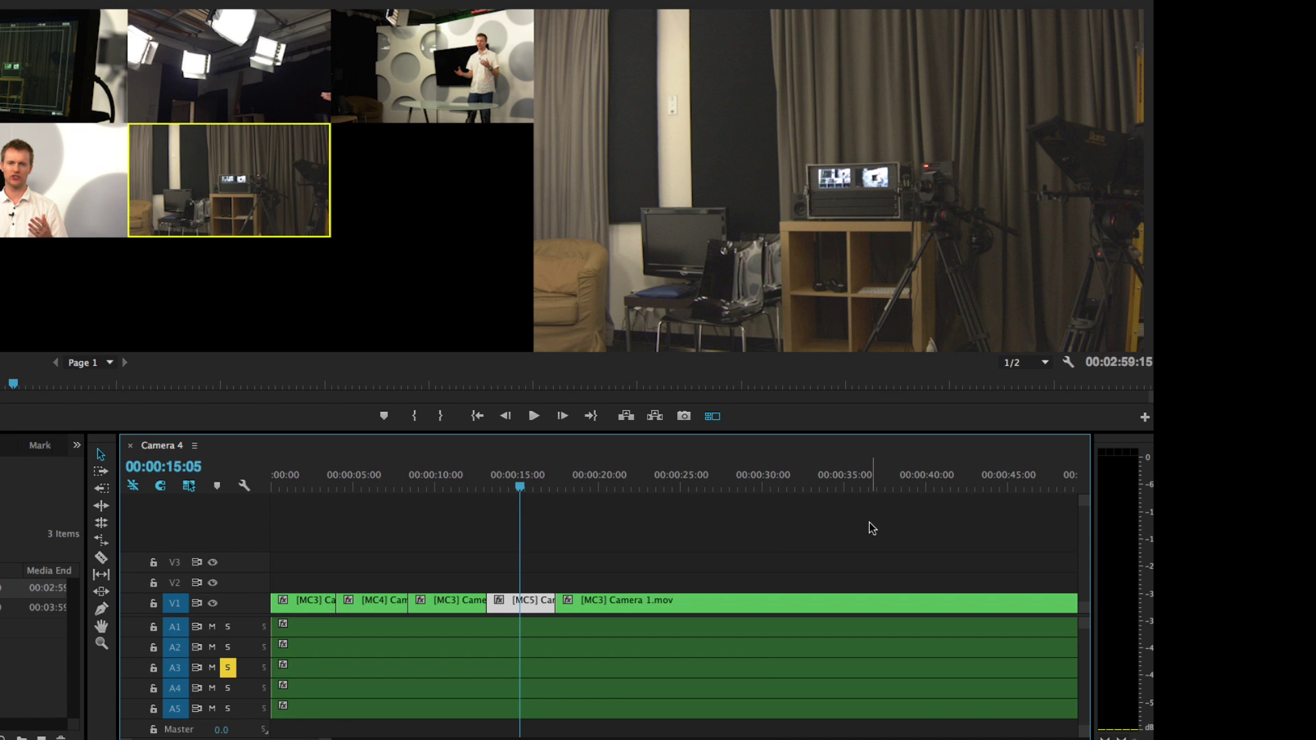
mouse_move(508, 485)
mouse_down()
mouse_move(445, 486)
mouse_move(511, 488)
mouse_up()
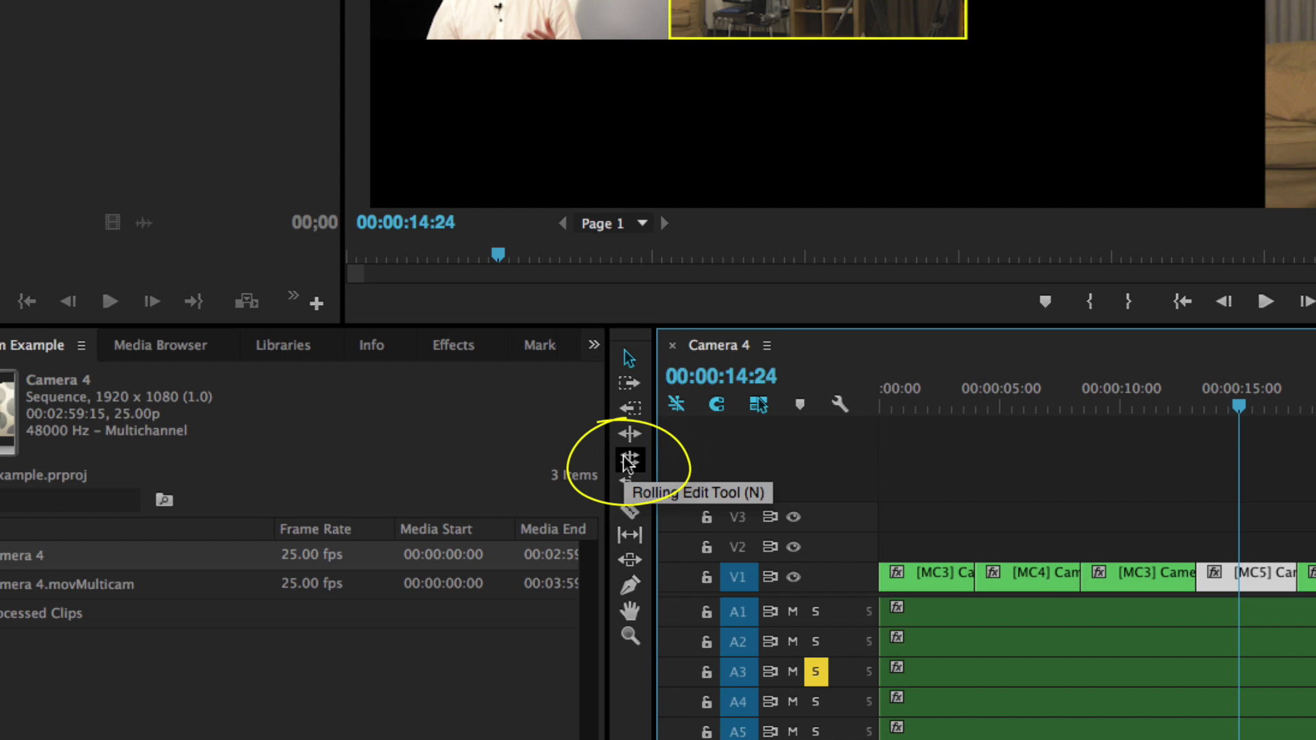
- Roll the cut between the second angle 3 segment and the angle 5 segment slightly later, to about 00:00:14, with the Rolling Edit Tool
click(627, 461)
drag(1186, 575, 1143, 579)
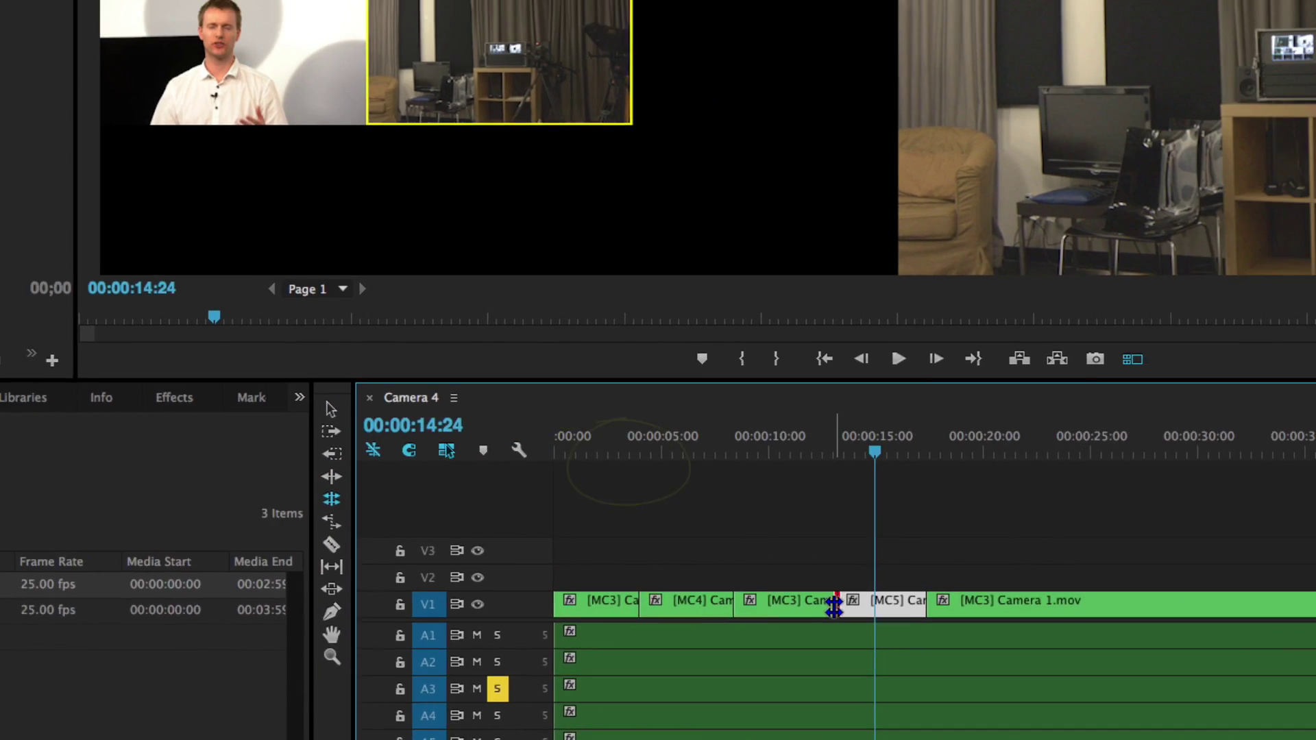
drag(516, 626, 570, 625)
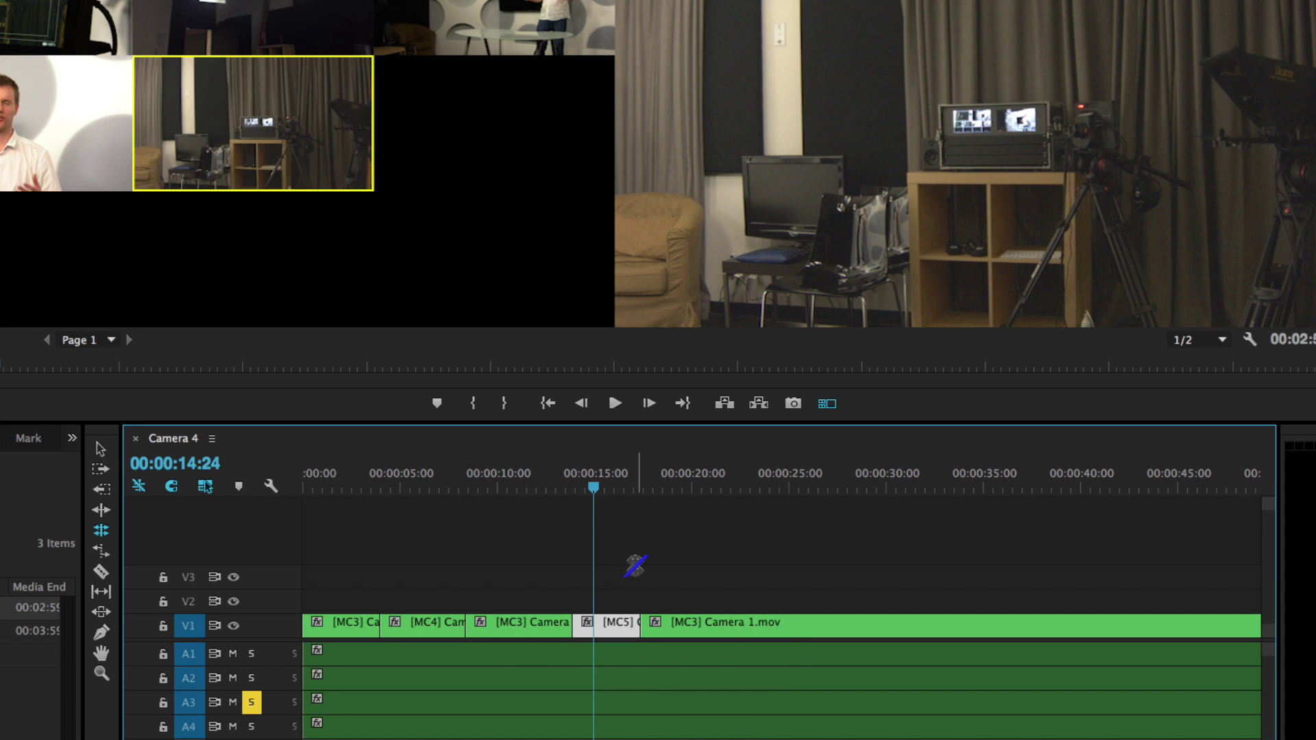
key(minus)
key(minus)
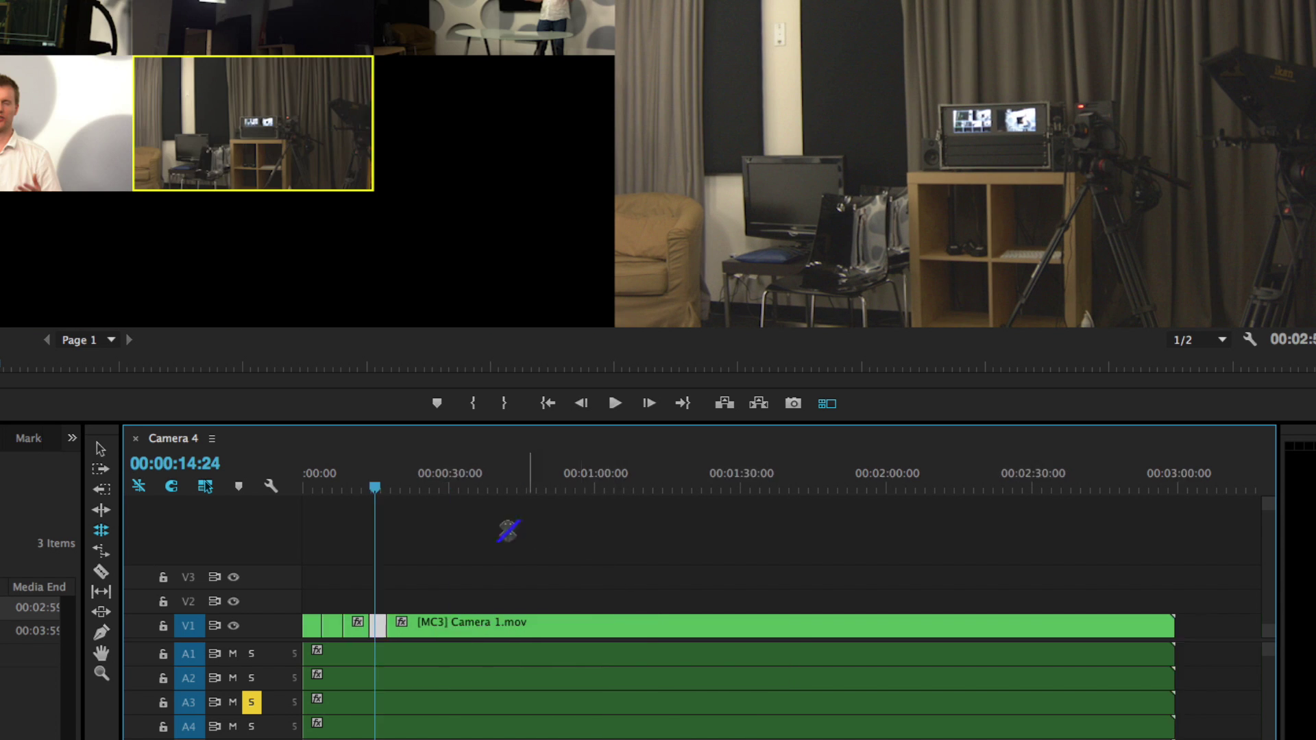